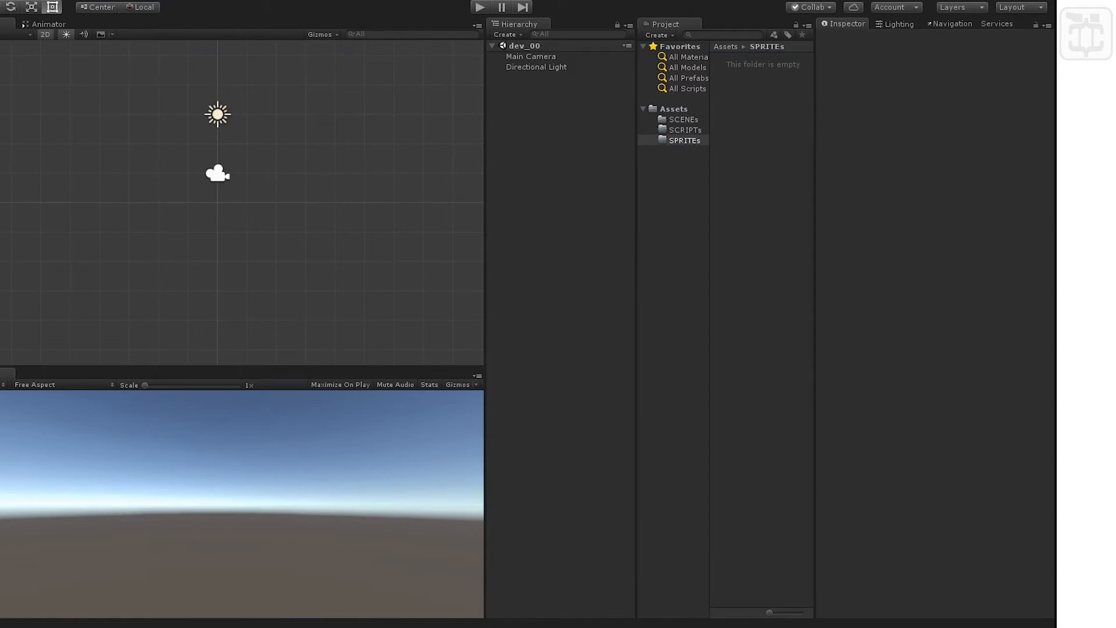
Import milly_00.png from the PSDs folder into the project's SPRITEs folder
left_click(208, 277)
left_click(104, 167)
left_click_drag(104, 169, 726, 136)
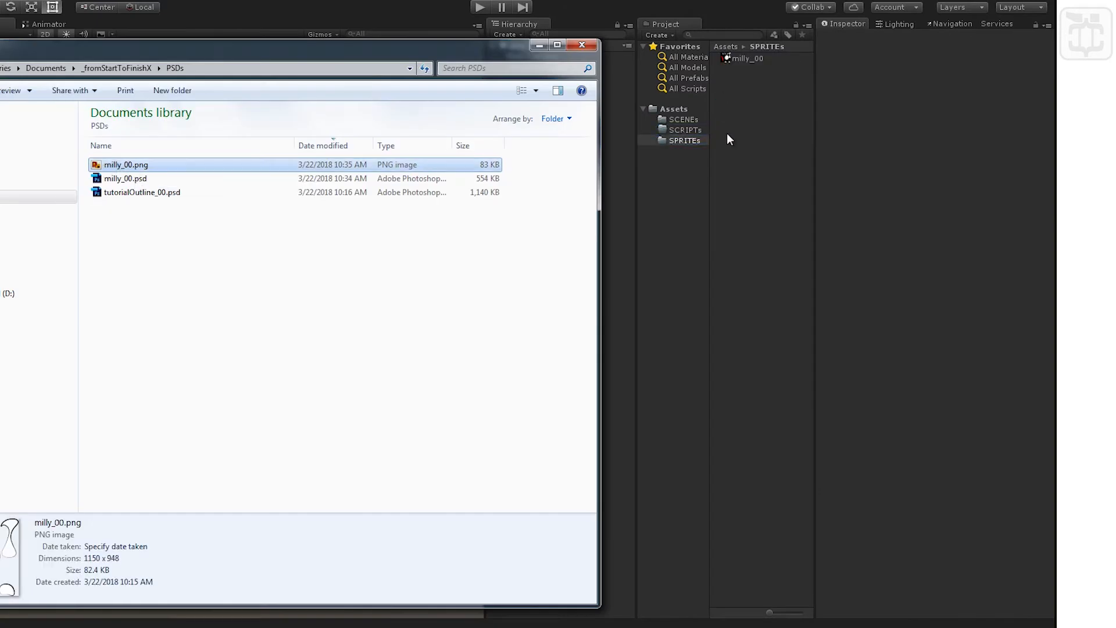
left_click(727, 133)
Set milly_00 to texture type Sprite (2D and UI), sprite mode Multiple and max size 1024, apply, and open it in the Sprite Editor
left_click(730, 61)
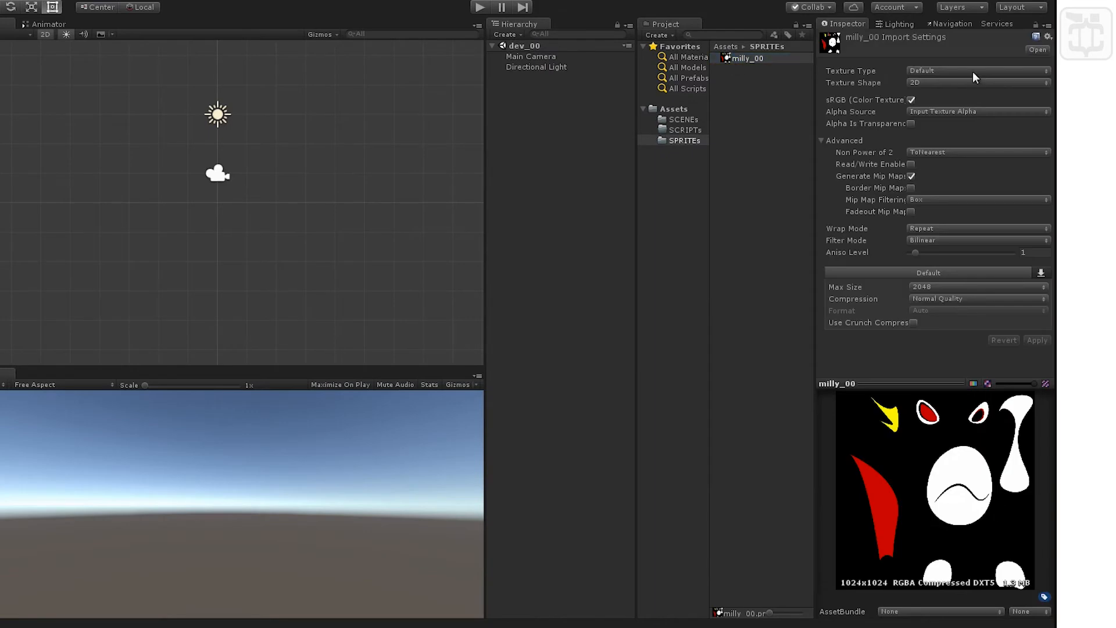
left_click(972, 71)
left_click(958, 129)
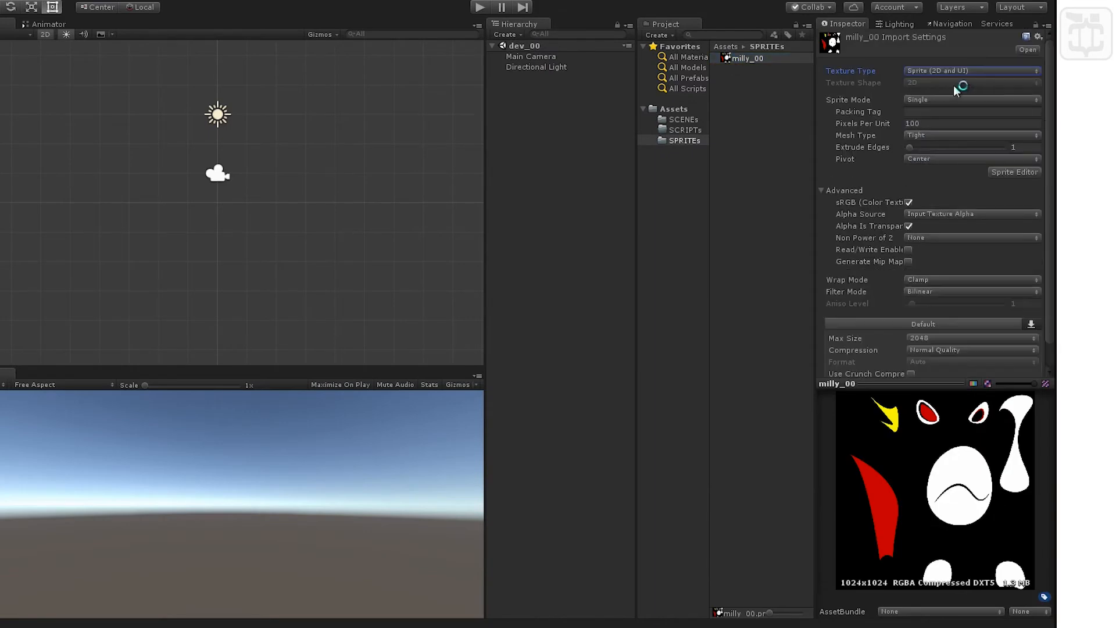
left_click(958, 99)
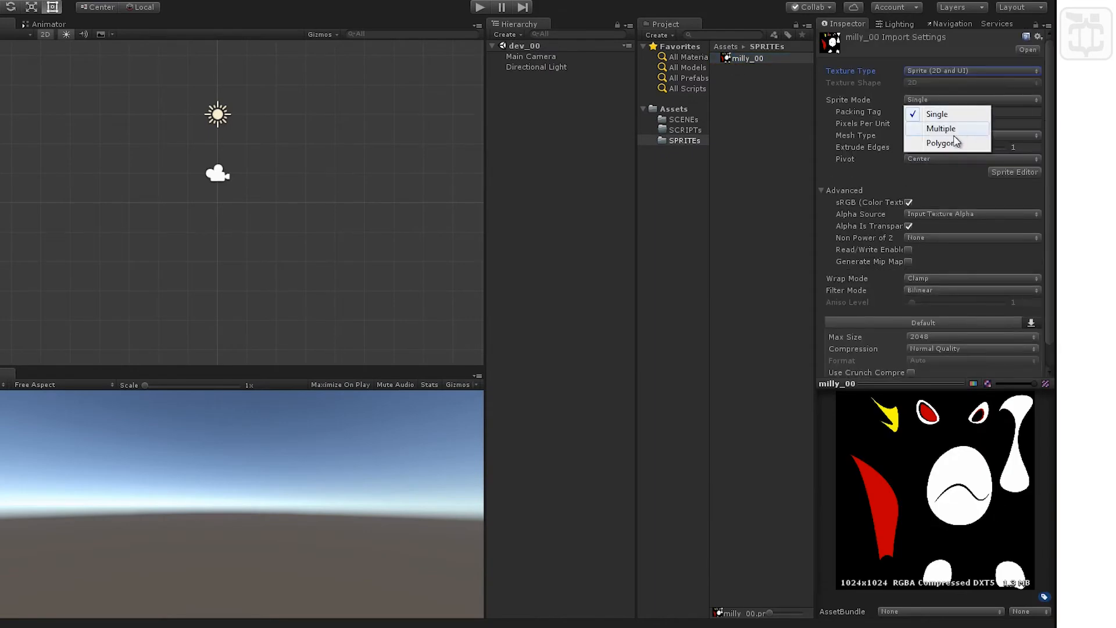
left_click(956, 125)
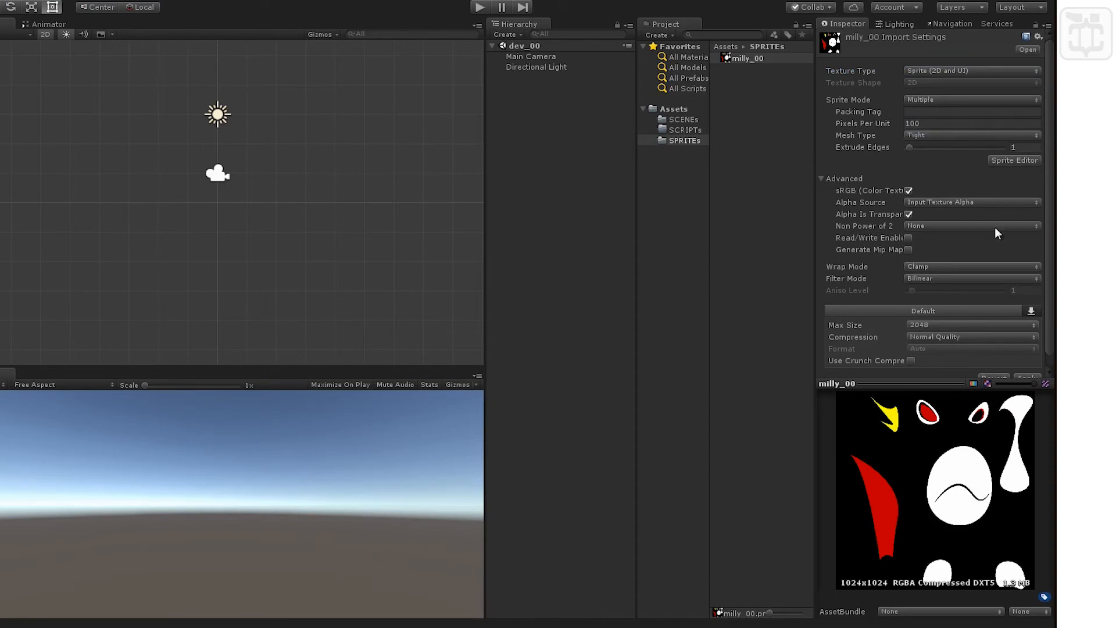
left_click(963, 325)
left_click(942, 411)
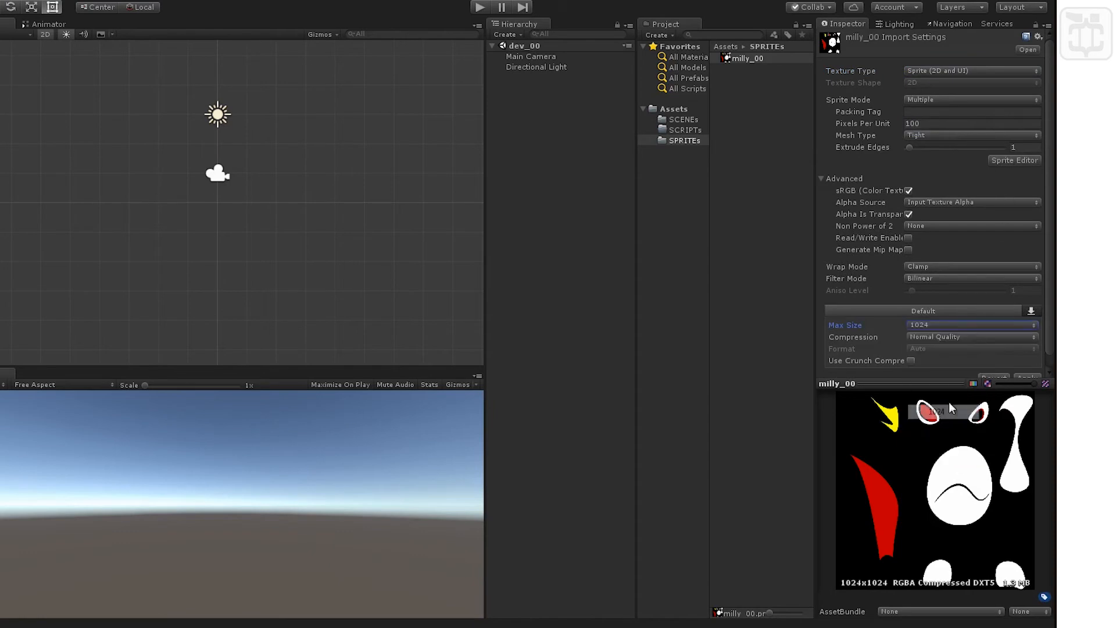
scroll(1012, 363, "down", 1)
left_click(1029, 365)
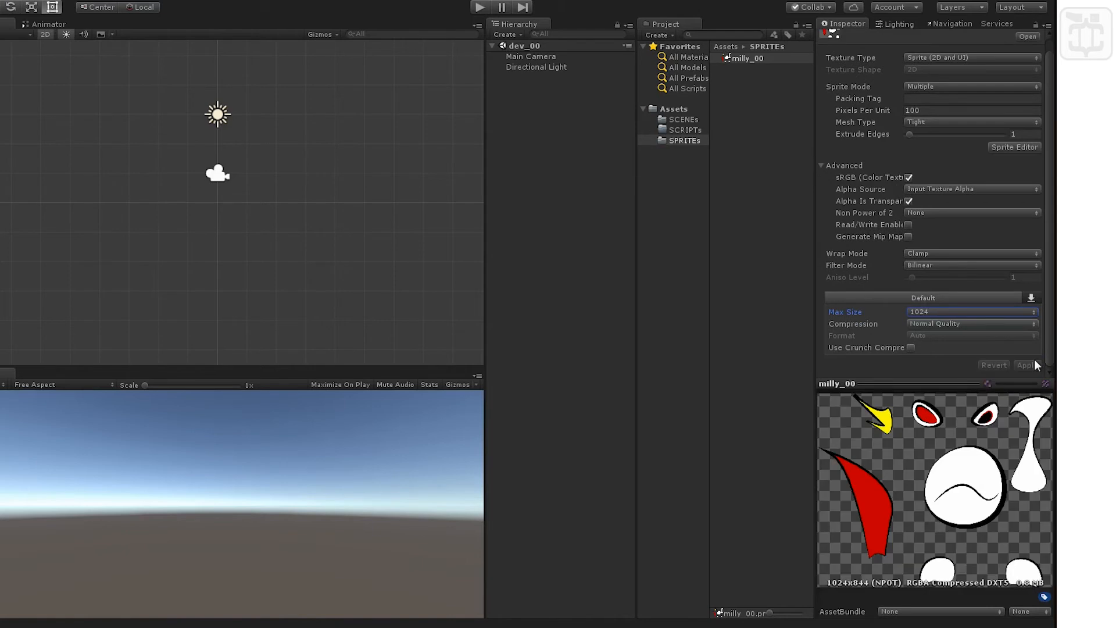
left_click(1021, 145)
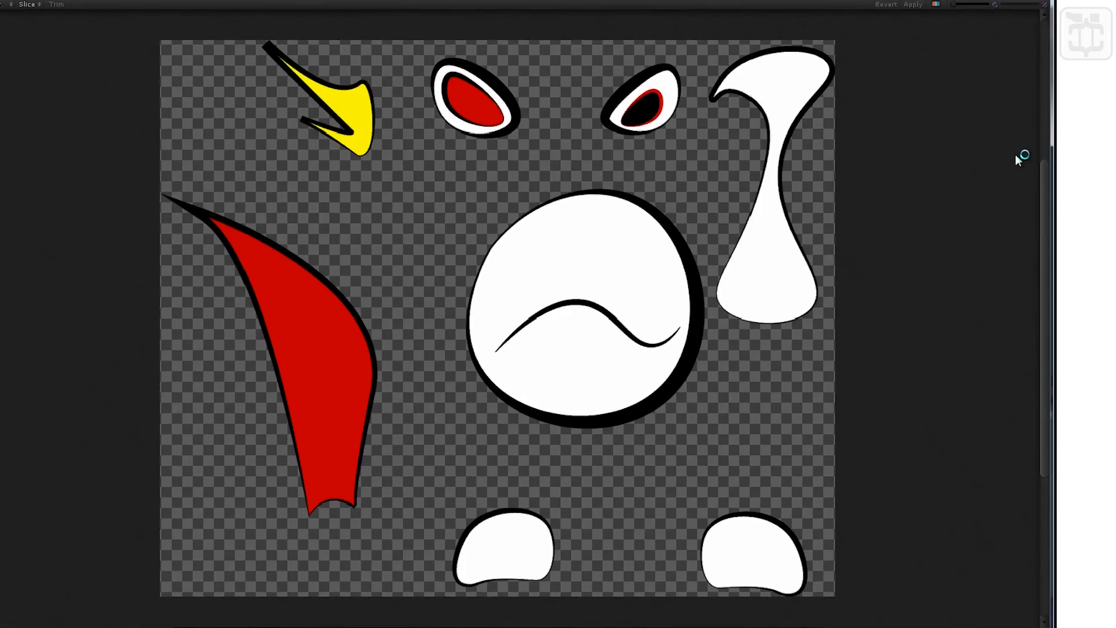
Draw slice rectangles by hand around the yellow beak and both eyes, insetting borders on the beak and right-eye slices
left_click_drag(230, 56, 397, 180)
left_click_drag(231, 118, 254, 117)
left_click_drag(401, 119, 381, 120)
left_click(413, 168)
left_click_drag(428, 57, 528, 162)
left_click_drag(587, 56, 688, 159)
left_click_drag(588, 102, 597, 110)
left_click_drag(645, 161, 645, 155)
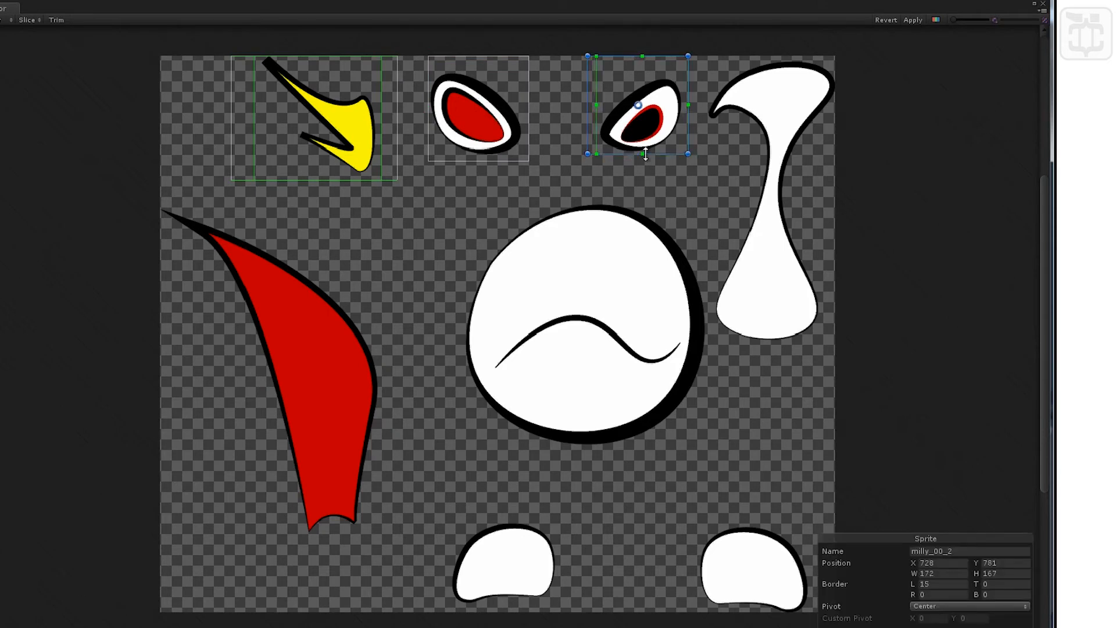
left_click_drag(642, 57, 640, 76)
left_click(478, 178)
Slice the sprite sheet with type Automatic, replacing the existing slices, apply the result and close the Sprite Editor
left_click(27, 20)
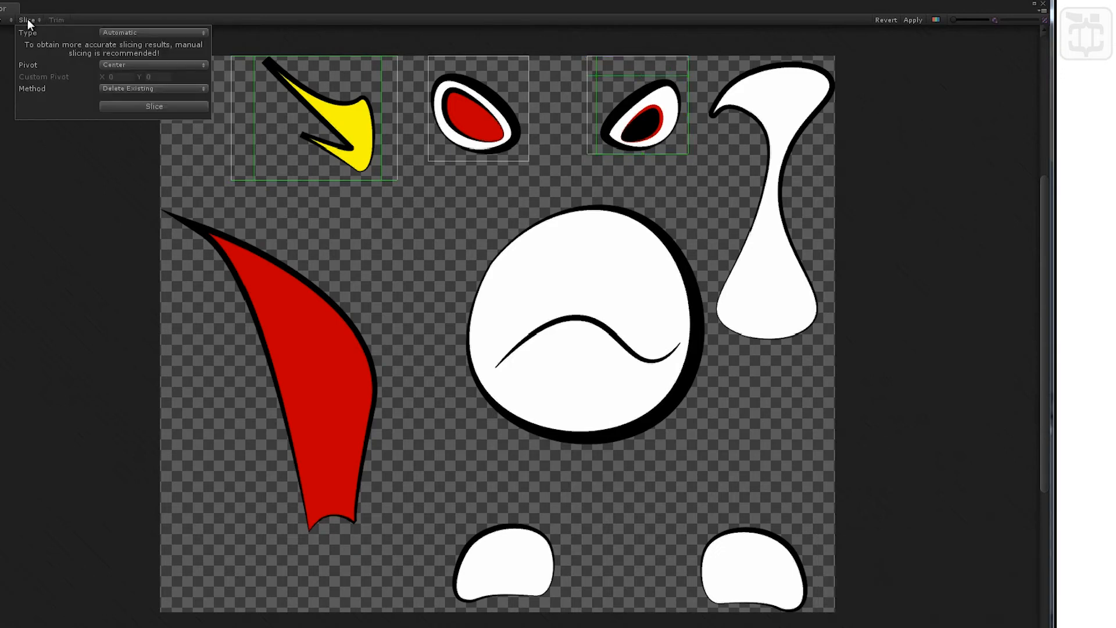
left_click(115, 33)
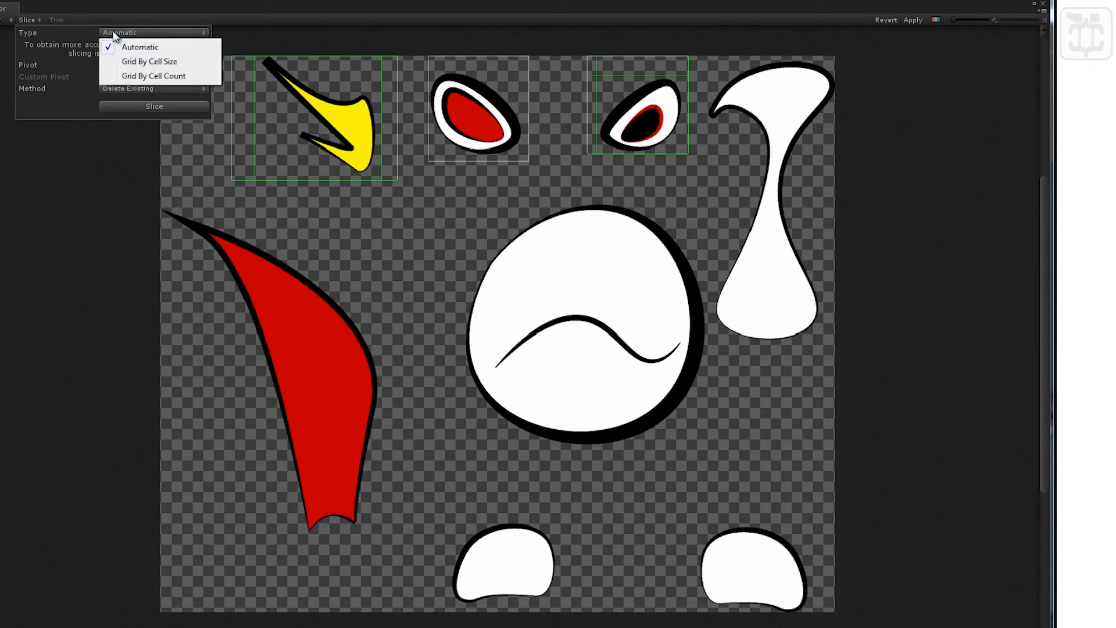
left_click(147, 52)
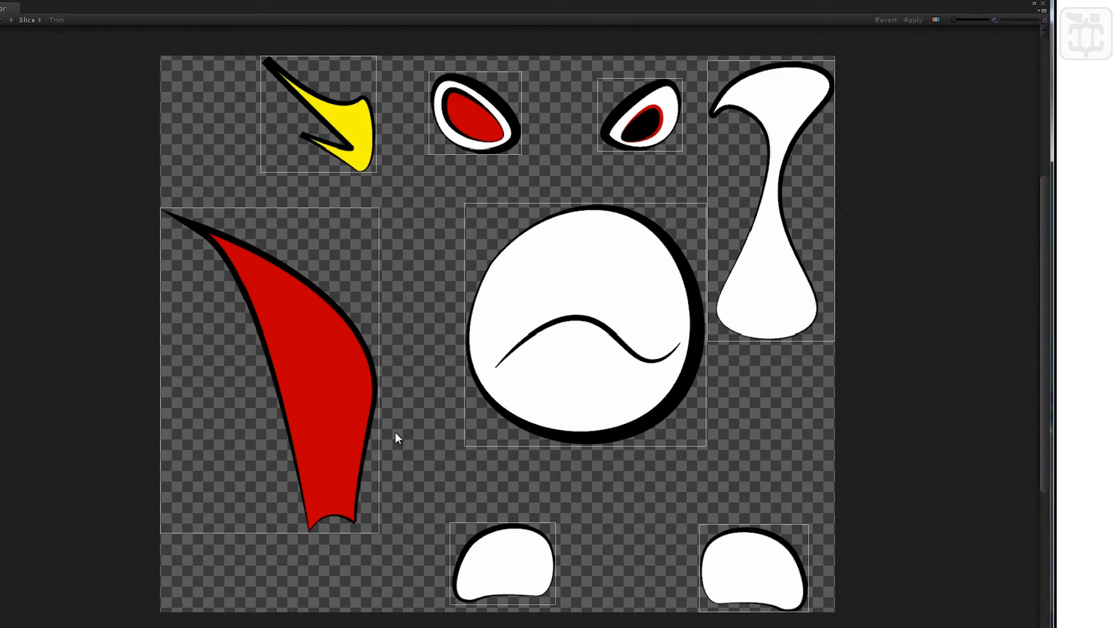
left_click(1041, 5)
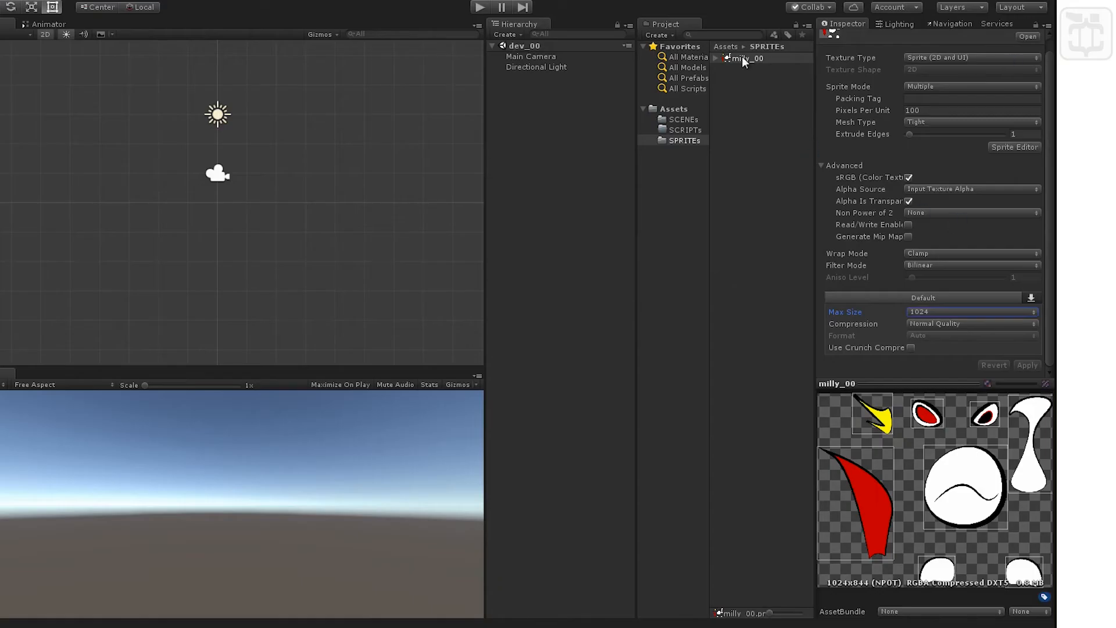
Expand milly_00 and preview its sliced sprites from milly_00_0 to milly_00_7 to check which body part each contains
left_click(716, 58)
left_click(753, 69)
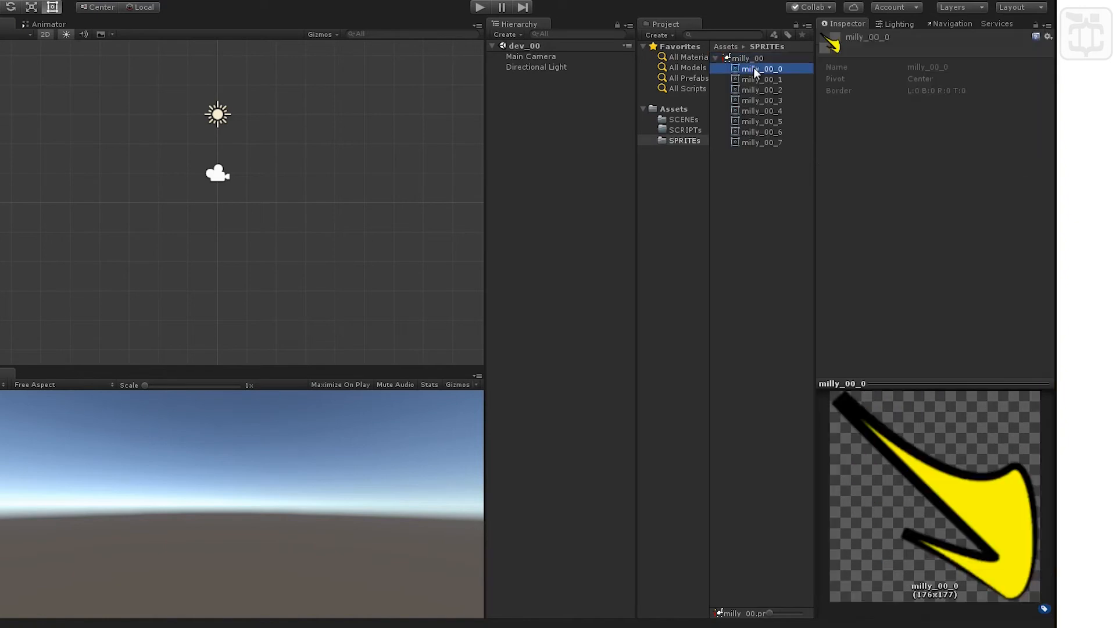
left_click(753, 80)
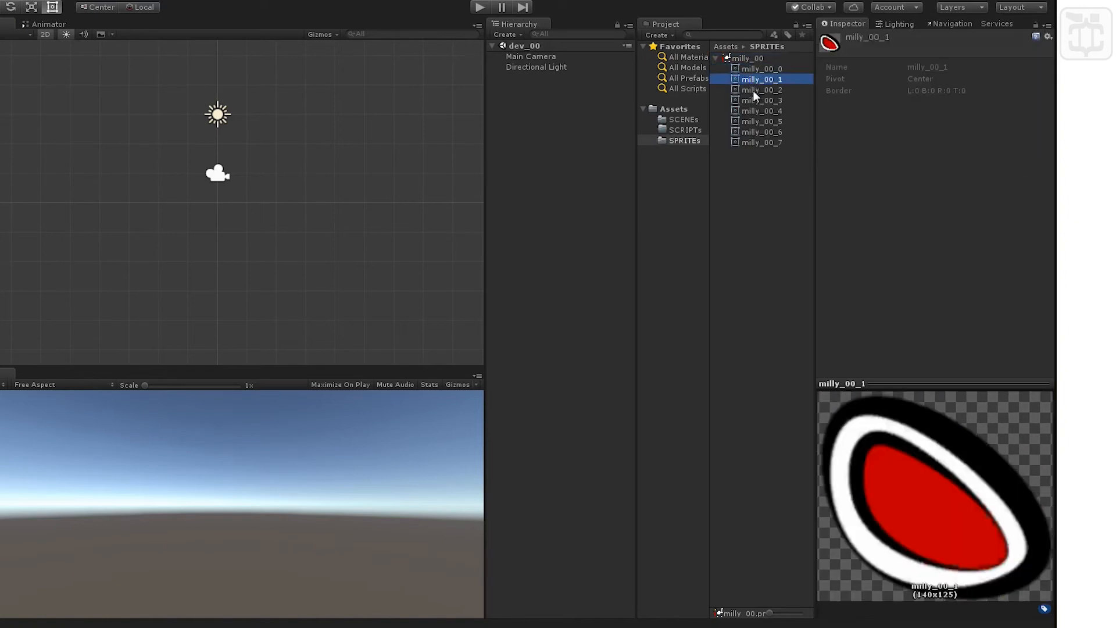
left_click(753, 90)
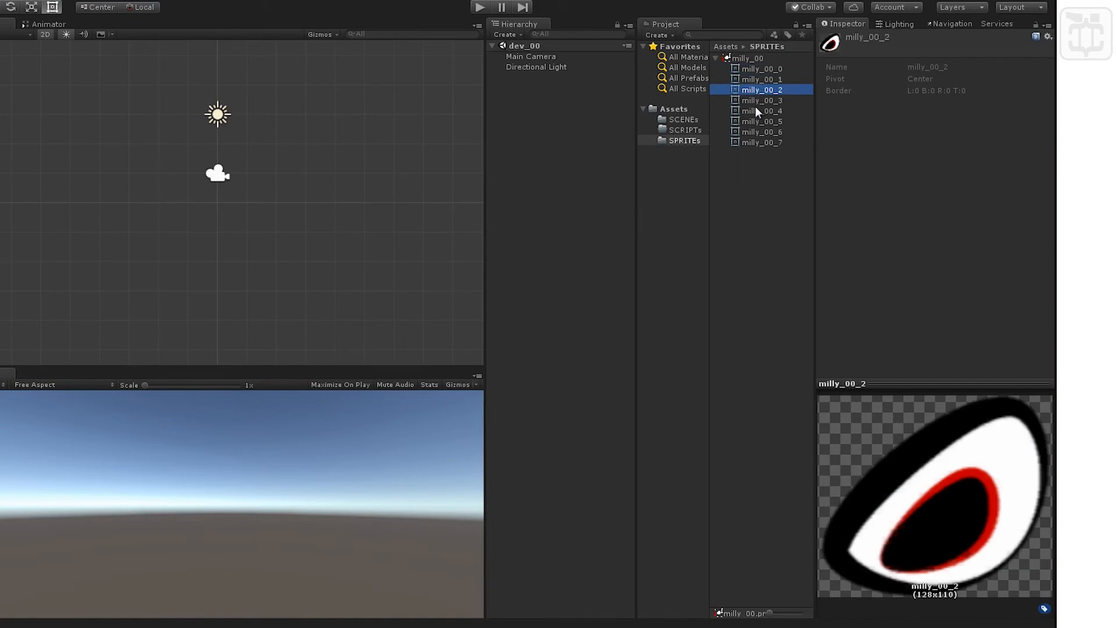
left_click(756, 101)
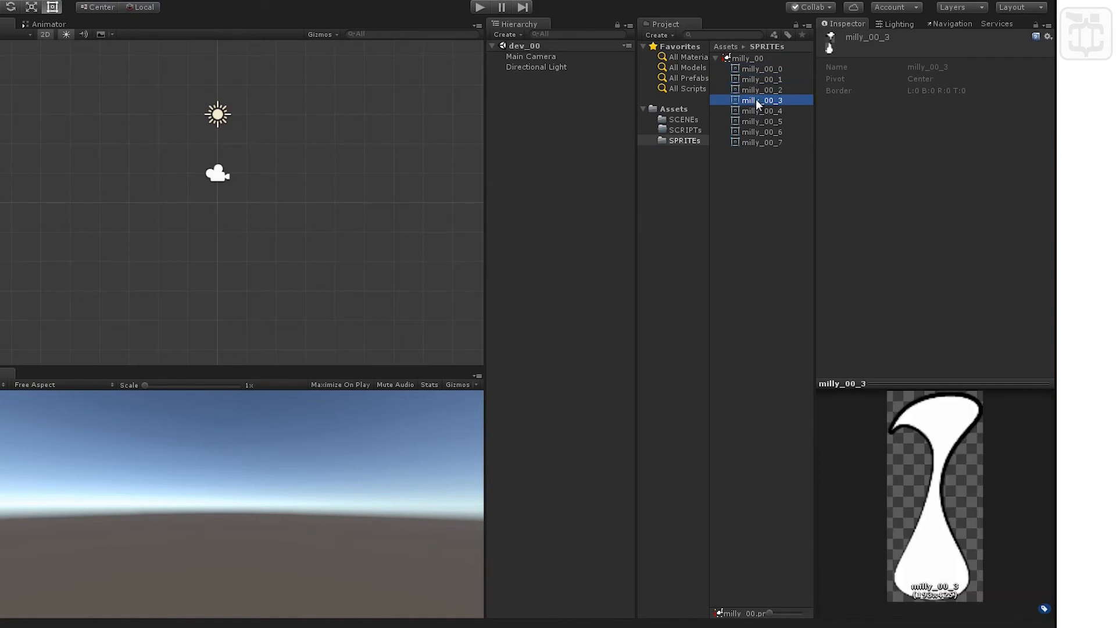
key("Down")
key("Down")
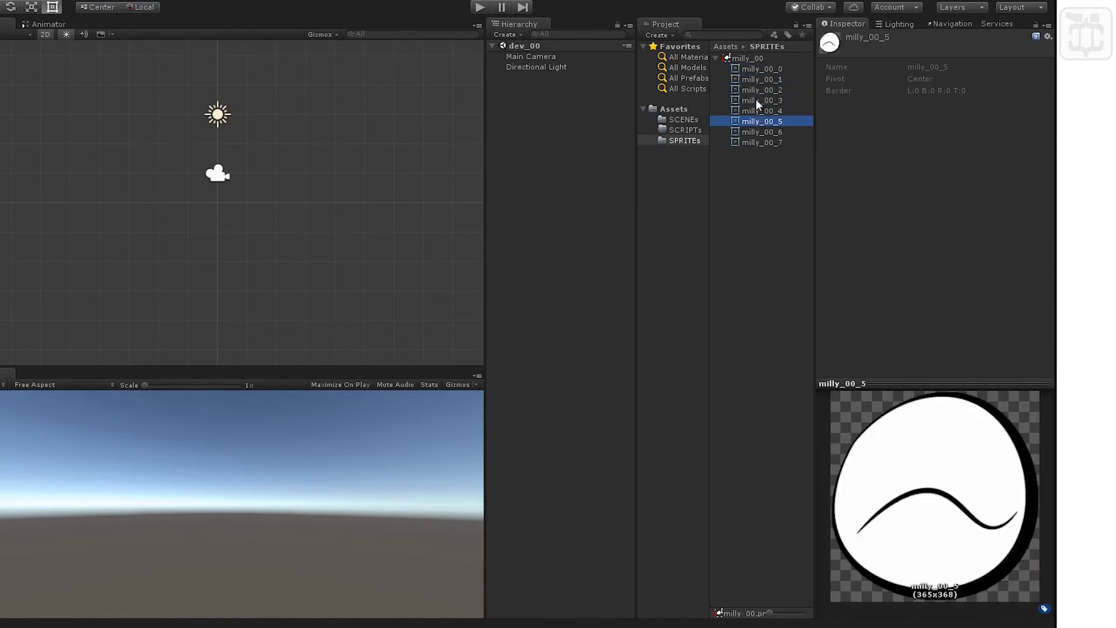
key("Down")
key("Down")
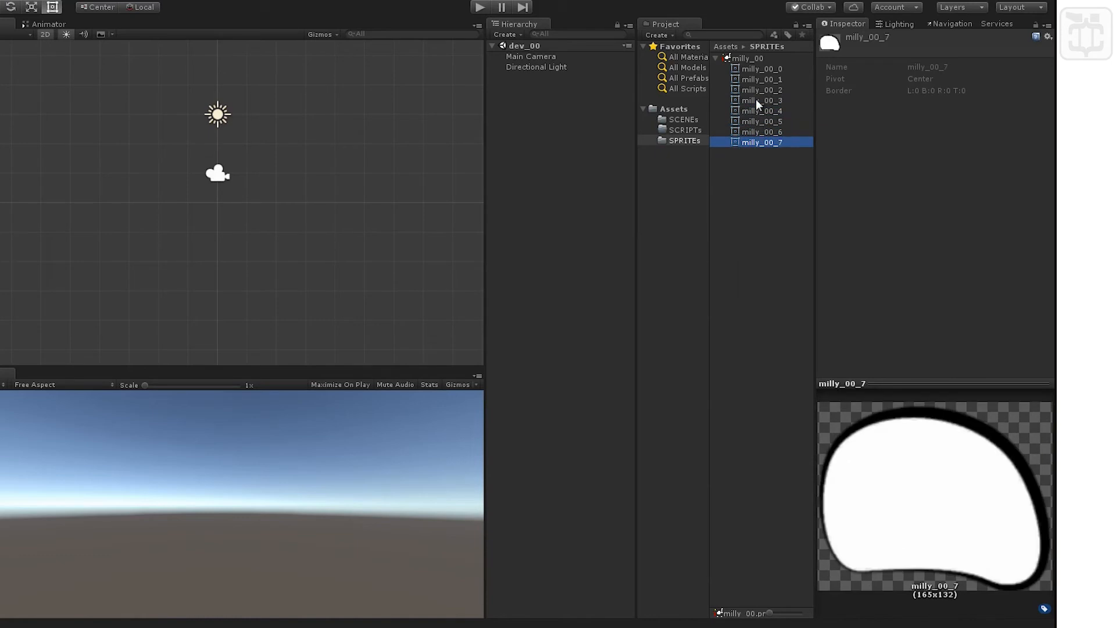
key("Up")
key("Up")
key("Up")
key("Up")
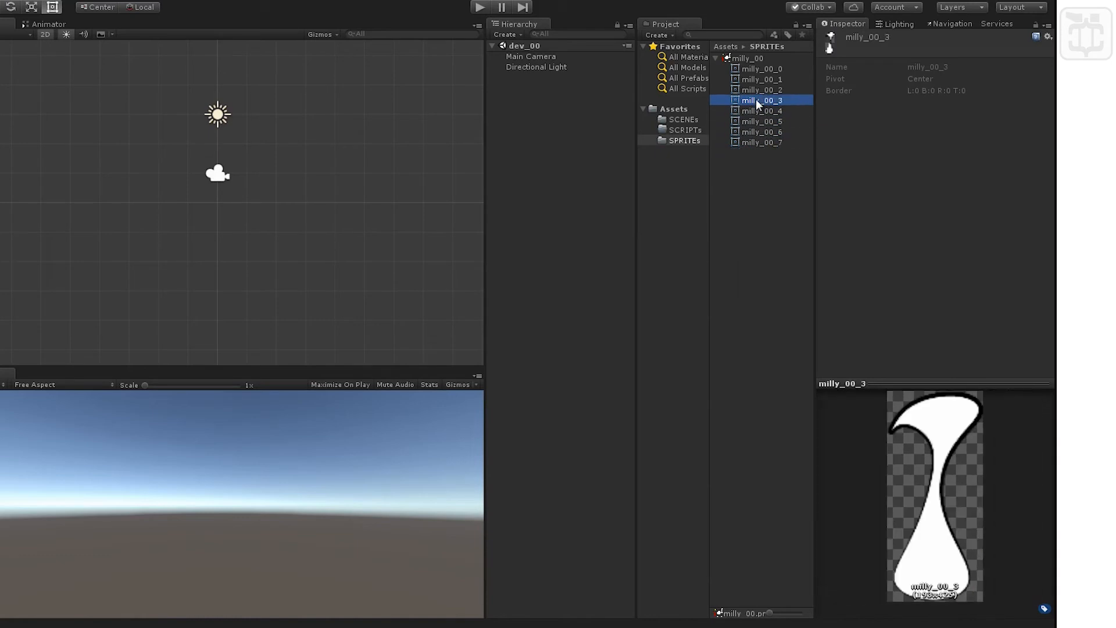
left_click(717, 58)
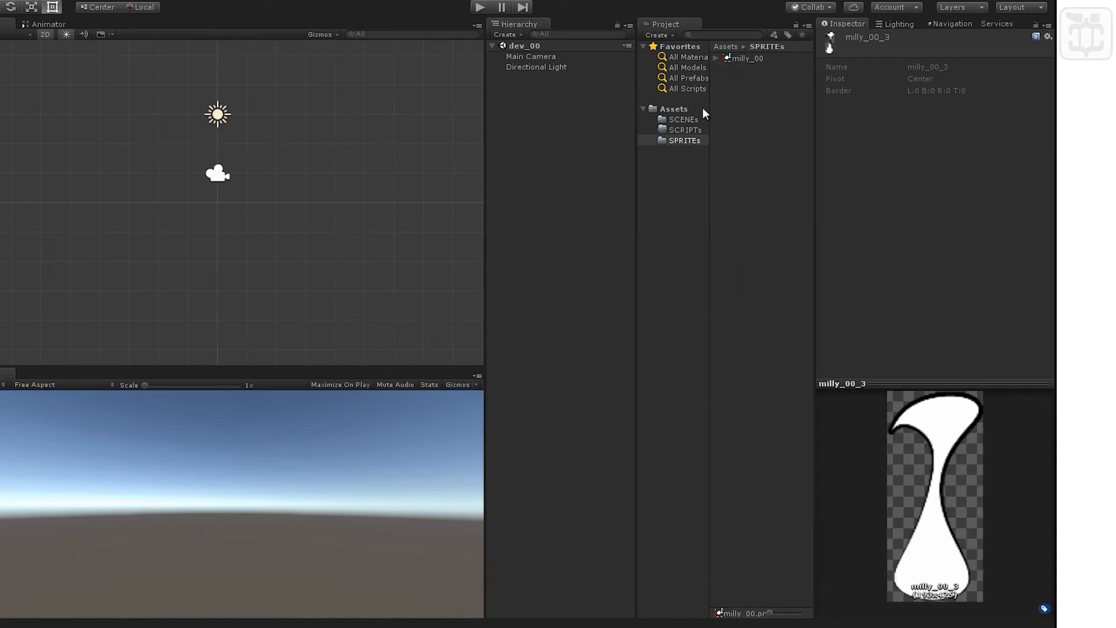
Create an empty game object in the scene and name it playerParent
left_click(557, 97)
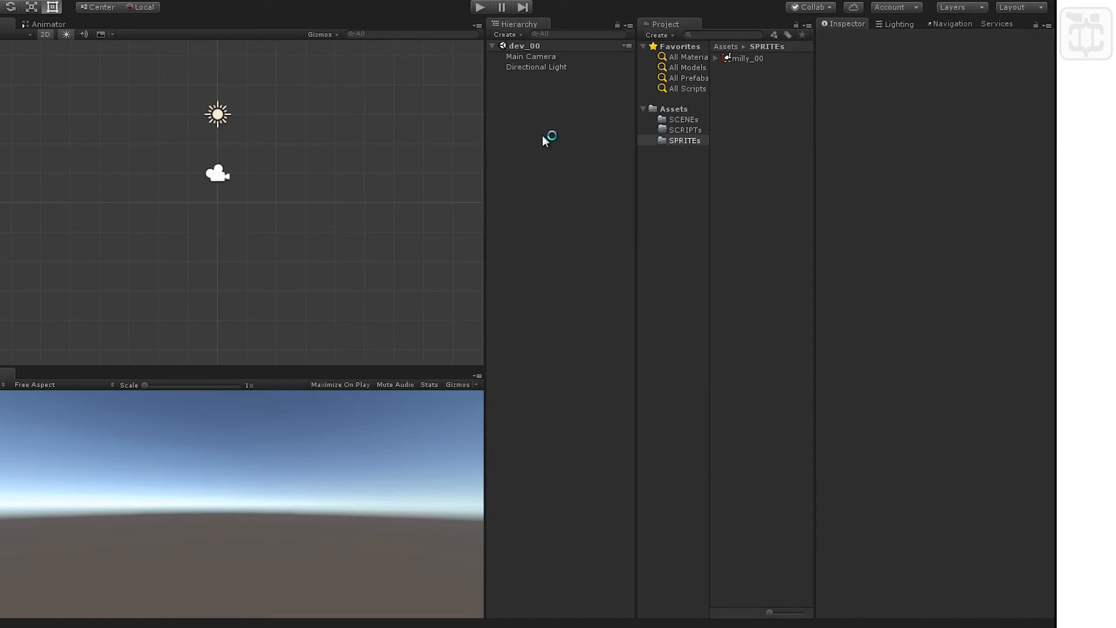
right_click(543, 155)
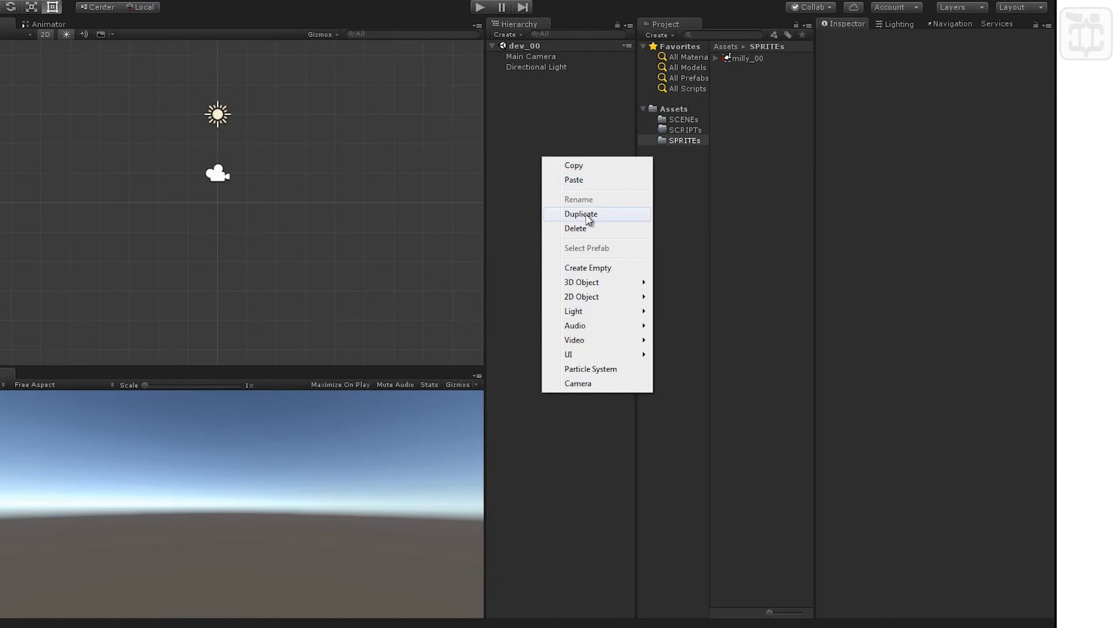
left_click(600, 269)
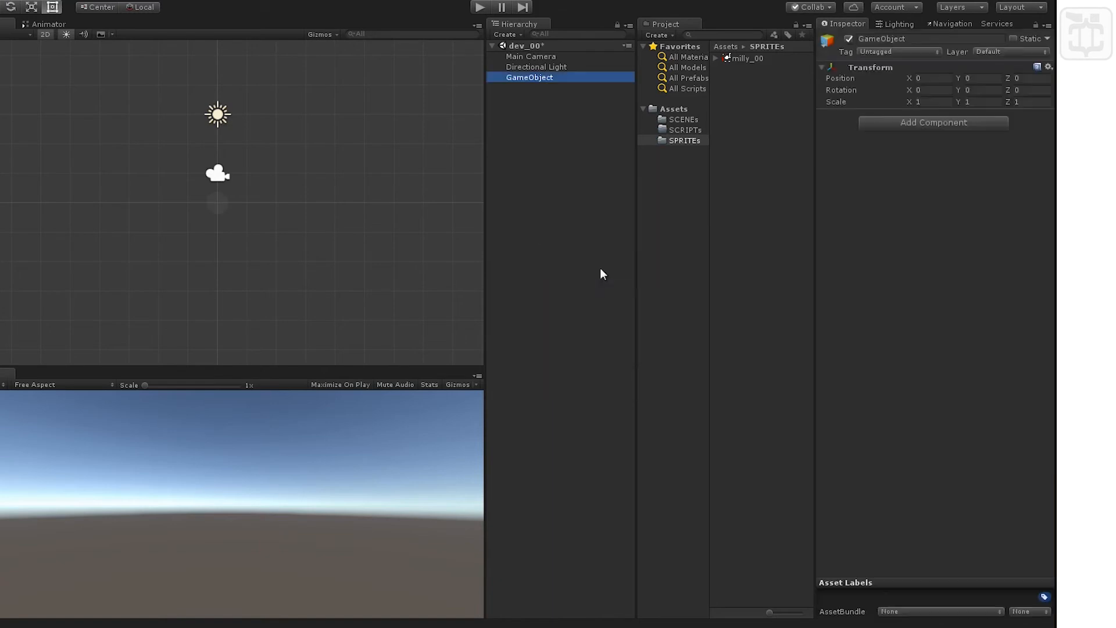
left_click(901, 40)
type("playerParen")
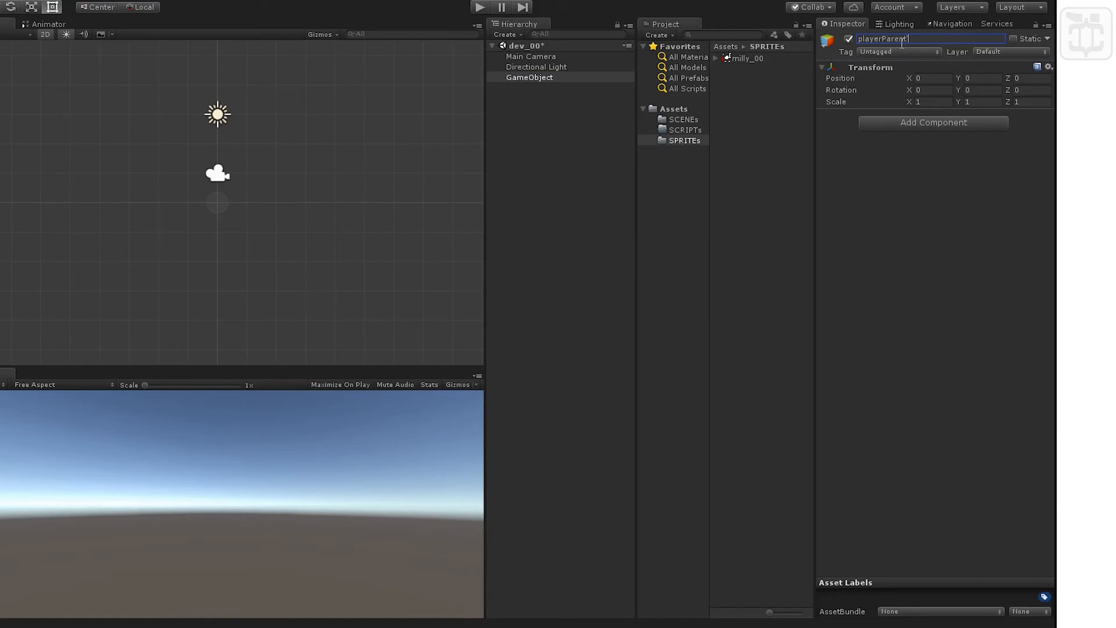
type("t")
key("Return")
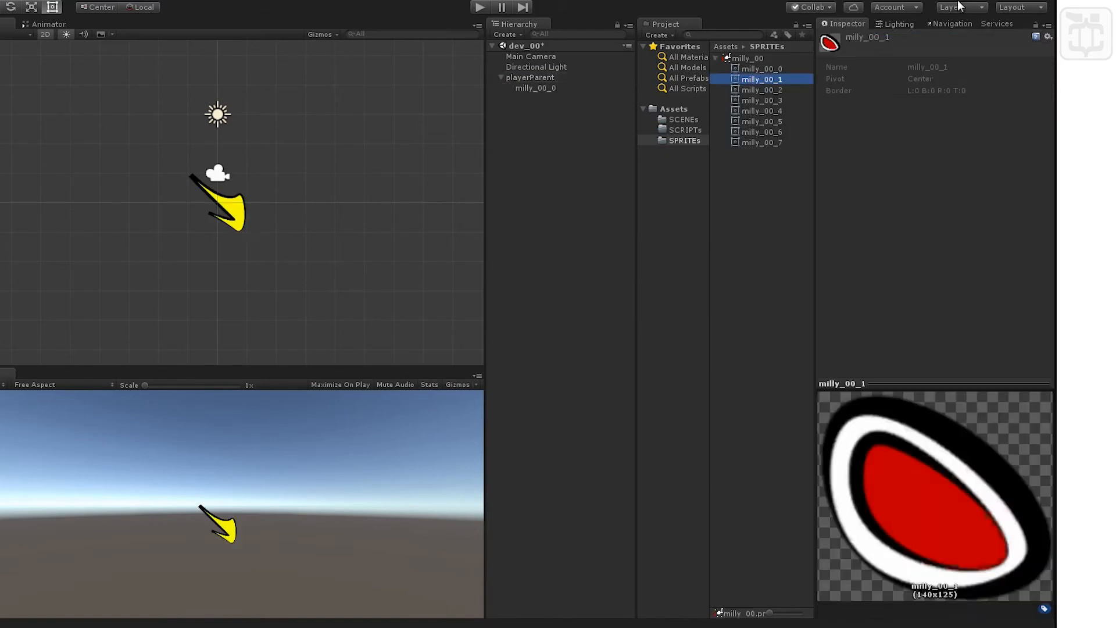
Add sprites milly_00_1 through milly_00_7 to the scene as children of playerParent and save the scene
left_click(777, 224)
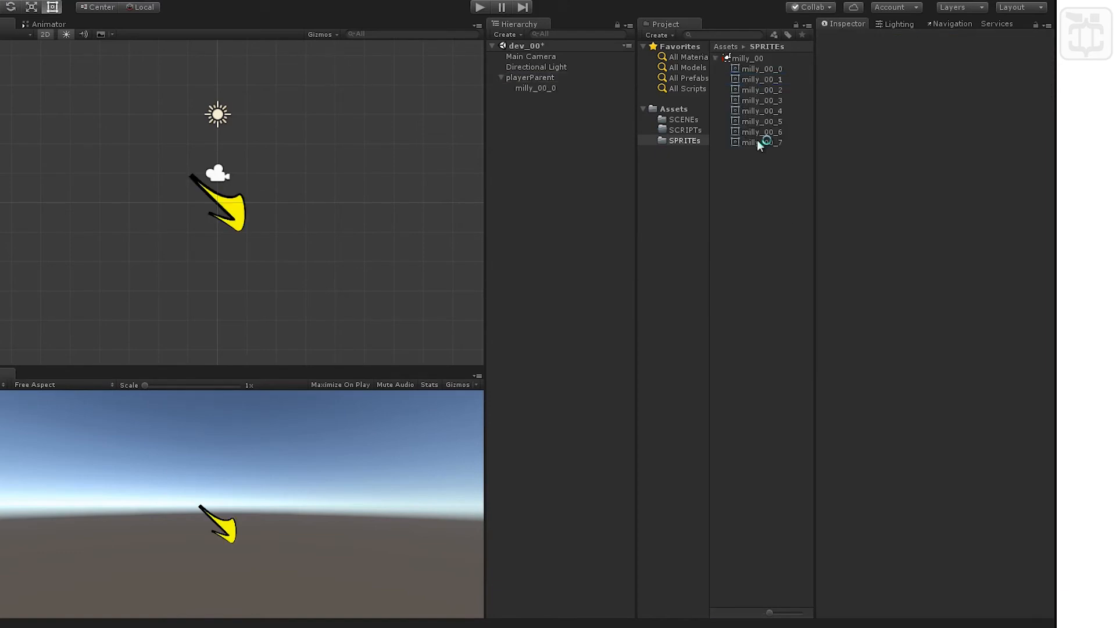
left_click_drag(737, 79, 510, 82)
left_click_drag(741, 90, 540, 81)
left_click_drag(743, 102, 531, 81)
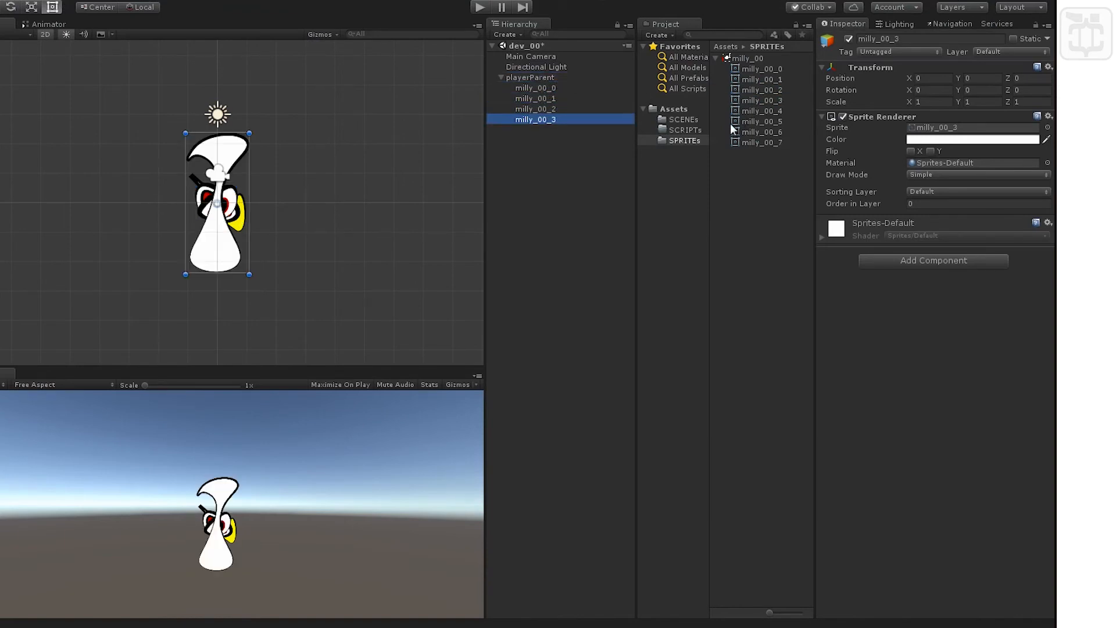
left_click_drag(741, 111, 538, 82)
left_click_drag(738, 119, 542, 79)
left_click_drag(735, 130, 532, 81)
left_click_drag(733, 141, 535, 79)
left_click(365, 214)
key("ctrl+s")
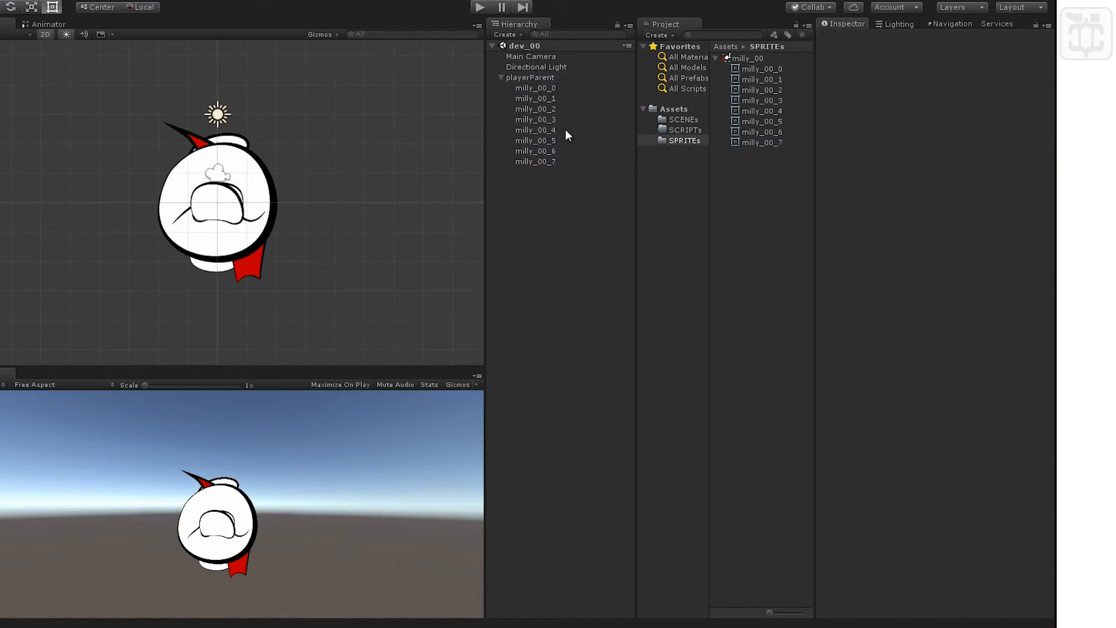
Deactivate all the playerParent children, milly_00_0 through milly_00_7, together
double_click(537, 89)
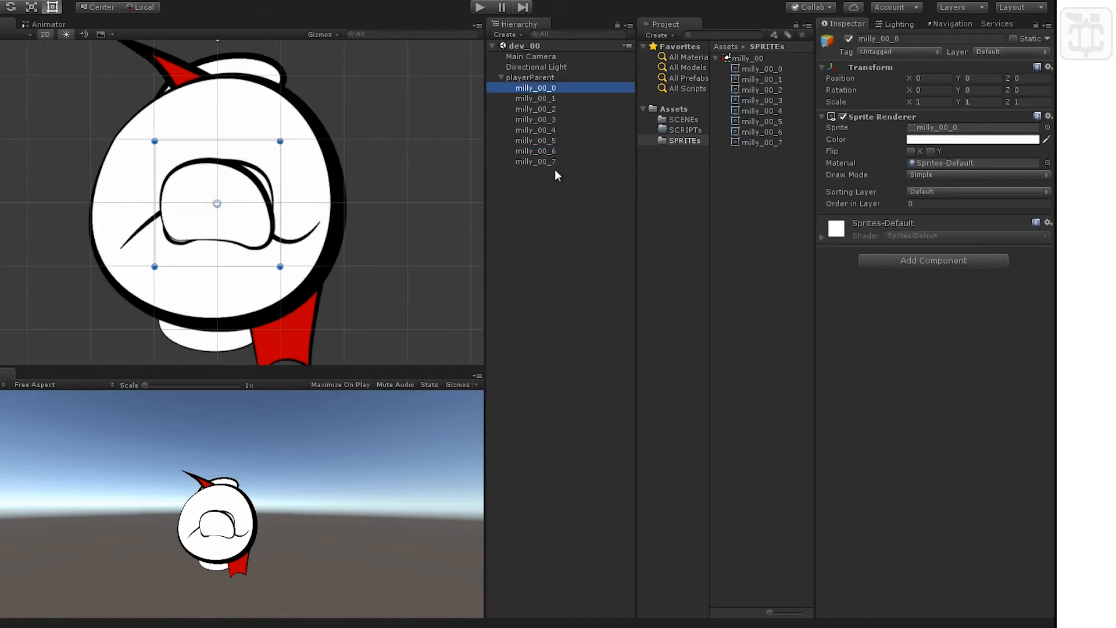
left_click(555, 167)
left_click(553, 162)
left_click(551, 88, "shift")
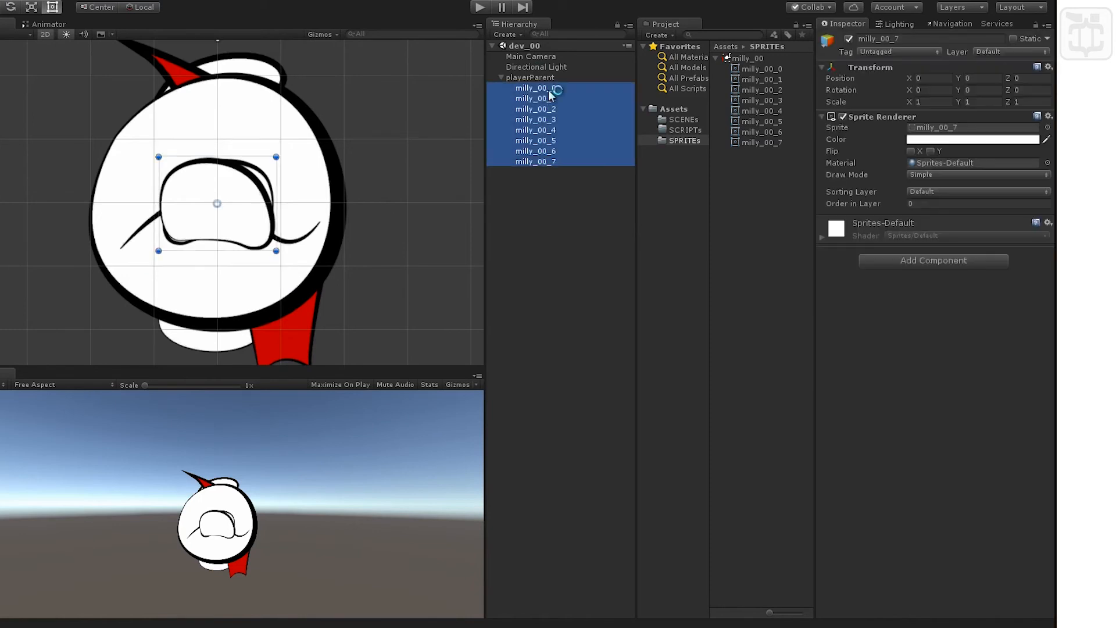
left_click(849, 40)
left_click(535, 169)
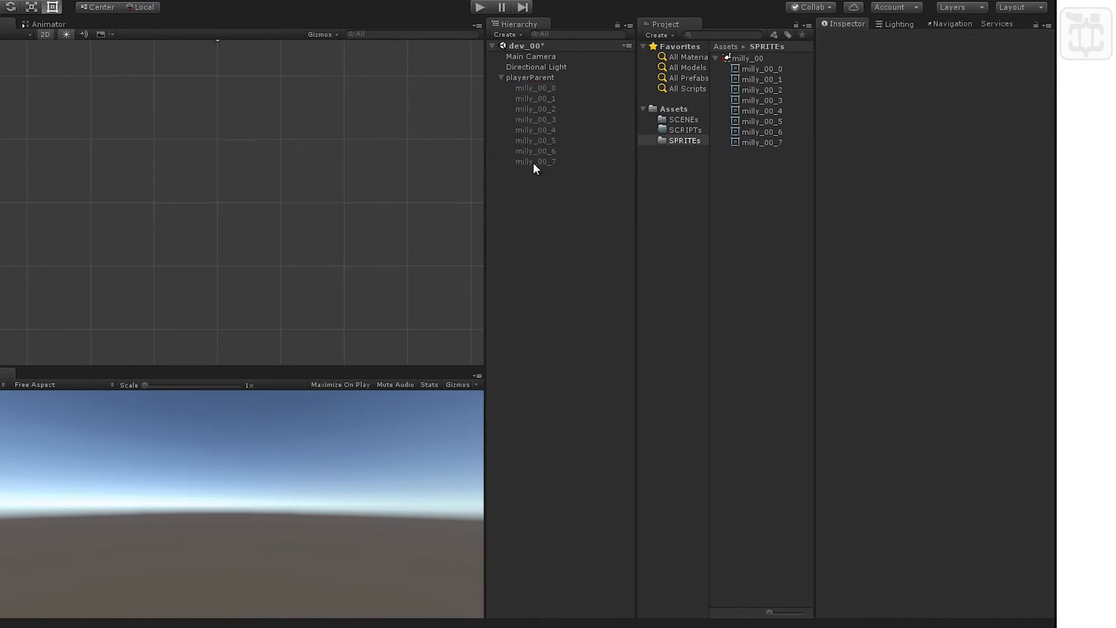
Activate the milly_00_0 and milly_00_1 sprites under playerParent
left_click(541, 88)
left_click(848, 39)
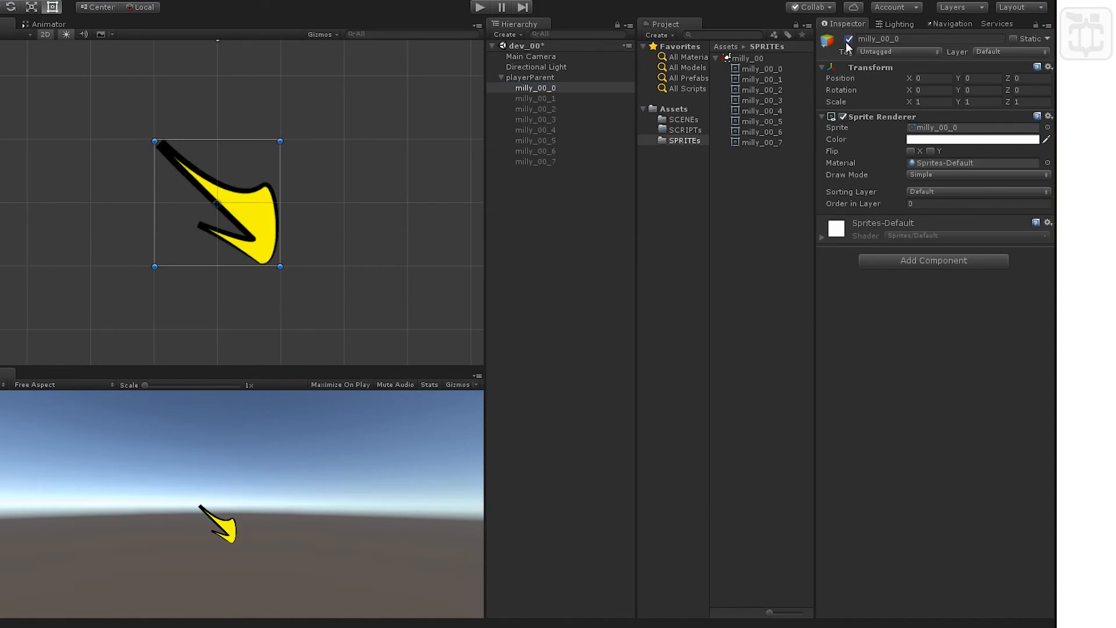
left_click(526, 99)
left_click(849, 39)
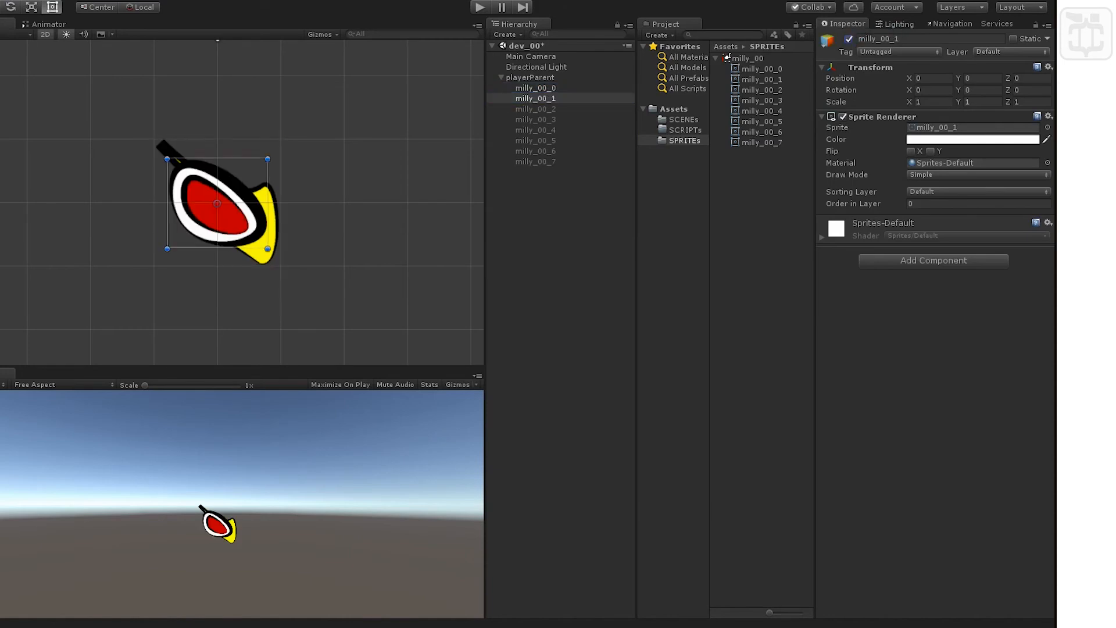
Activate milly_00_2 and shift it along X to 1.9 so it sits beside the red eye
left_click(544, 108)
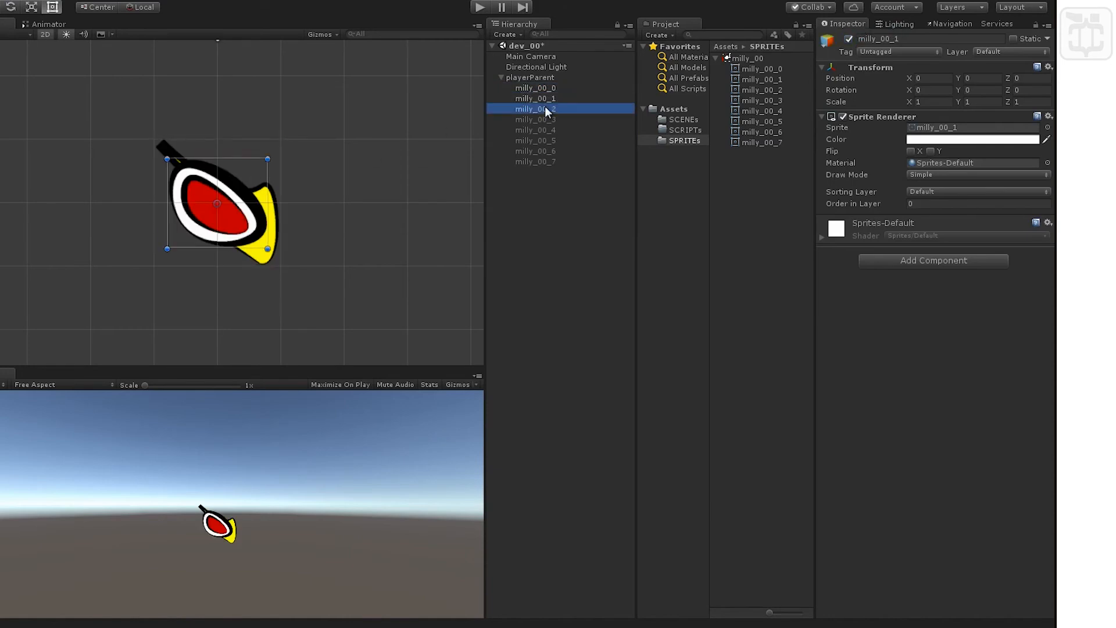
left_click(849, 39)
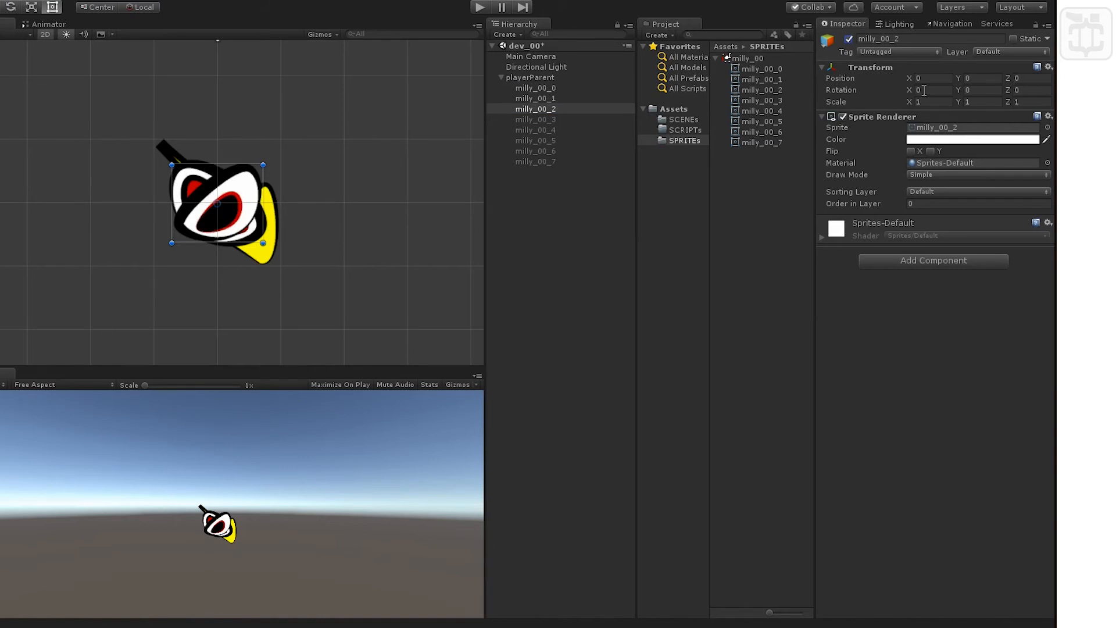
left_click_drag(911, 78, 959, 86)
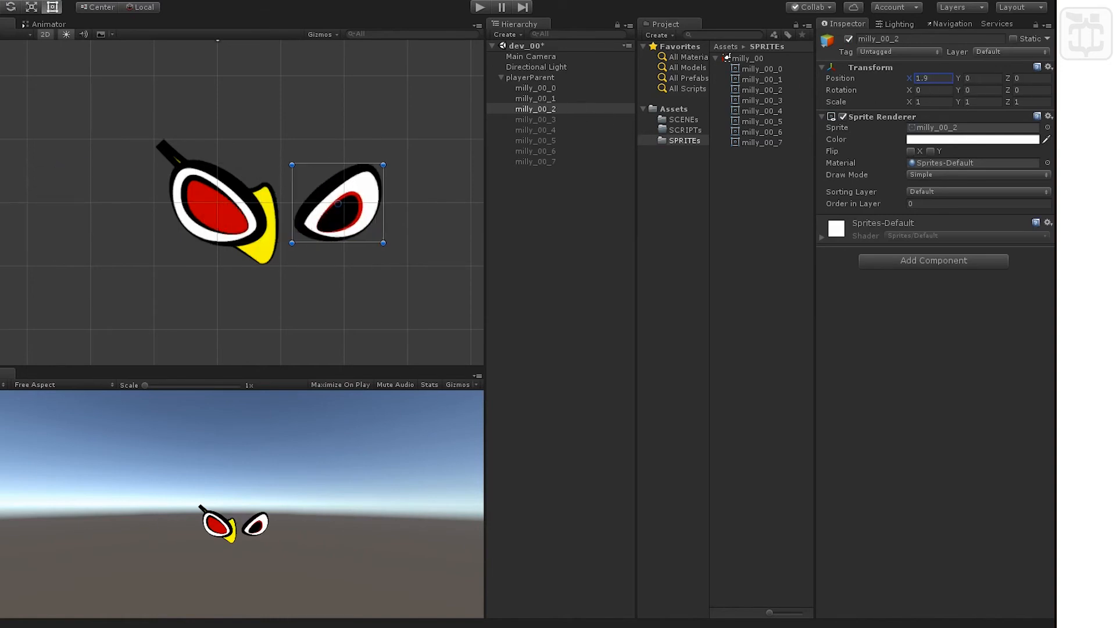
Activate milly_00_3 and move the white body sprite below the two eyes
left_click(553, 119)
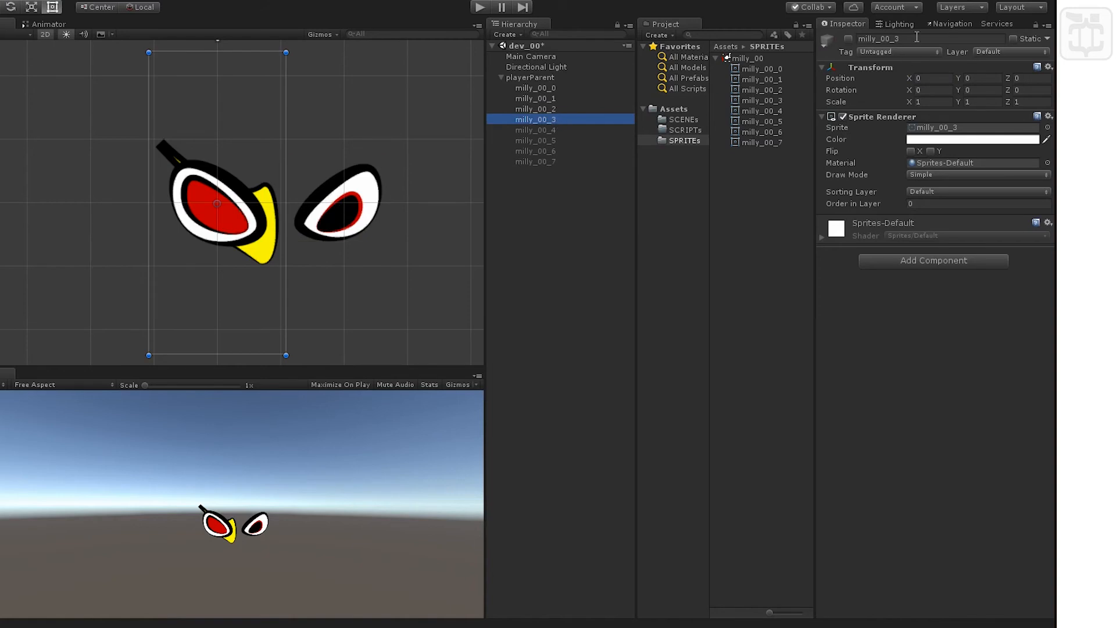
left_click(849, 39)
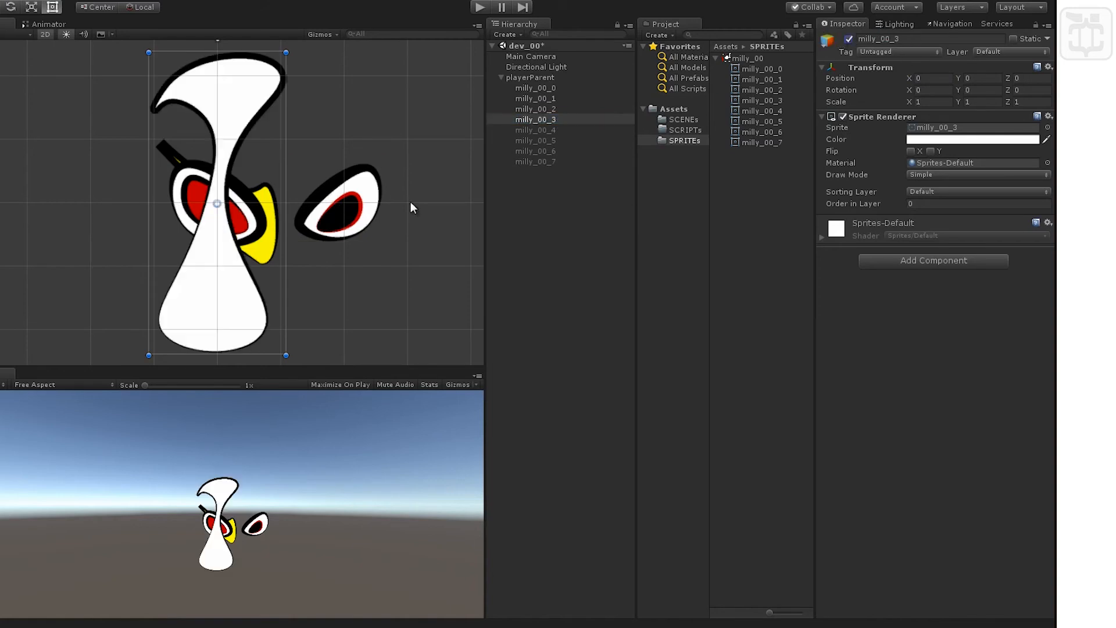
scroll(320, 166, "down", 5)
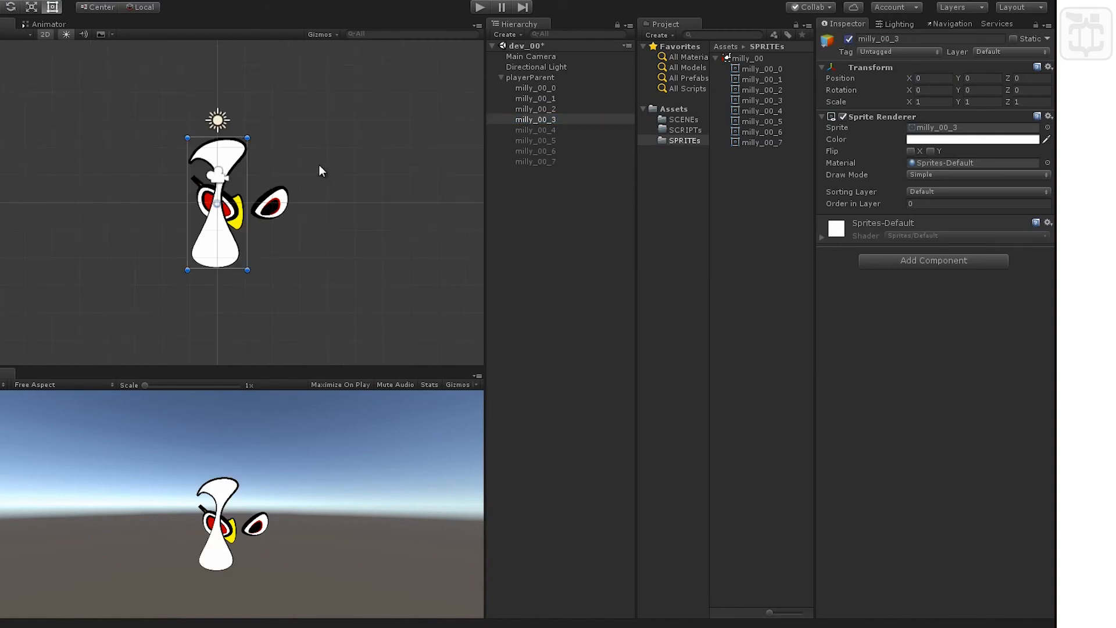
left_click_drag(225, 256, 260, 345)
Activate milly_00_4 and move the red cloth sprite beside the eyes, to about X 4.65, Y -0.96
left_click(553, 129)
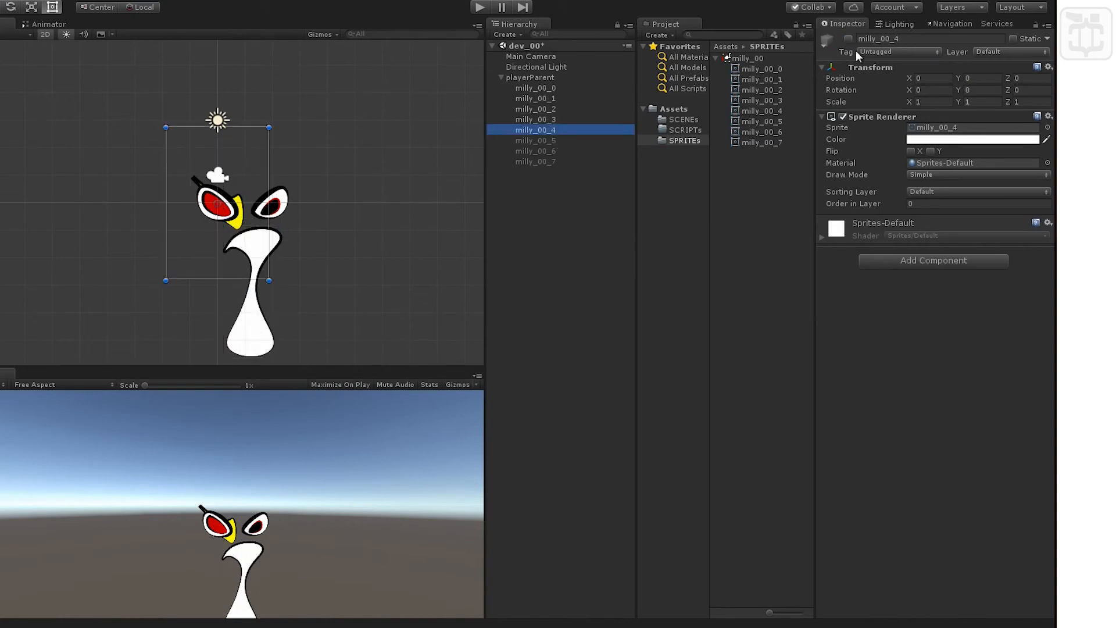
left_click(848, 39)
left_click_drag(261, 213, 371, 239)
Activate milly_00_5 and move the head over the eyes and body top, to about X 1.53, Y -0.84
left_click(564, 141)
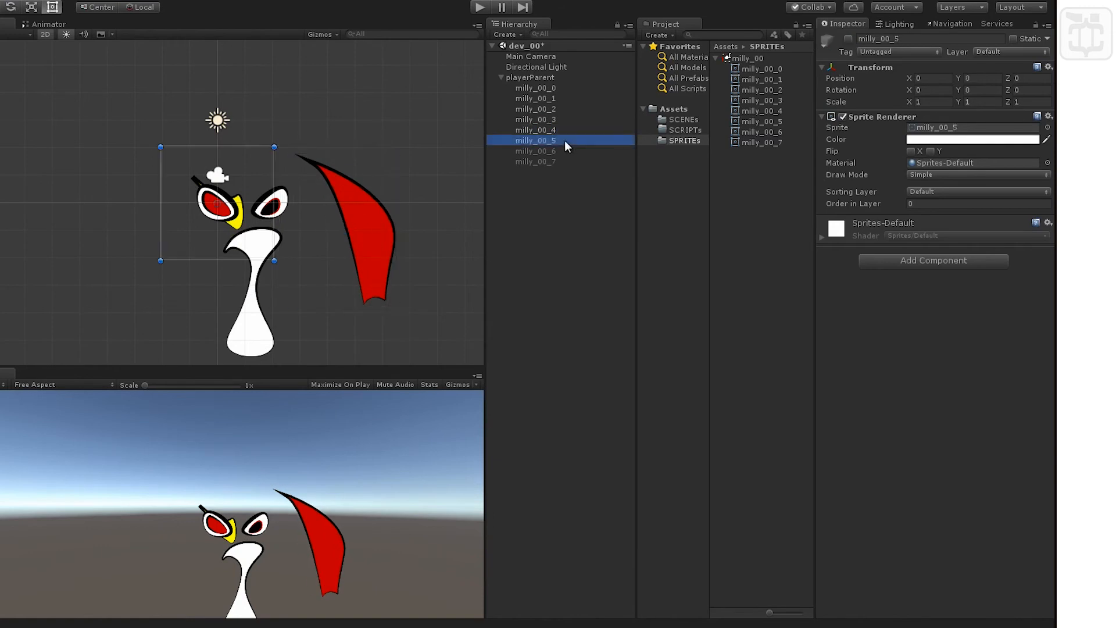
left_click(849, 39)
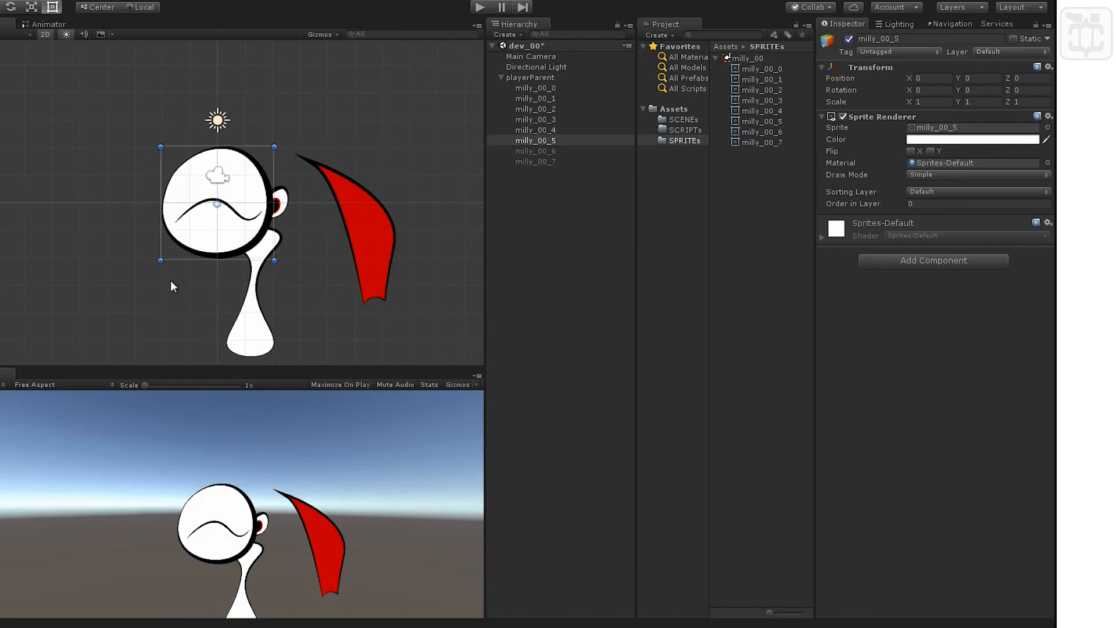
left_click_drag(225, 238, 267, 261)
mouse_move(543, 143)
left_mouse_down()
mouse_move(536, 90)
mouse_move(542, 146)
left_mouse_up()
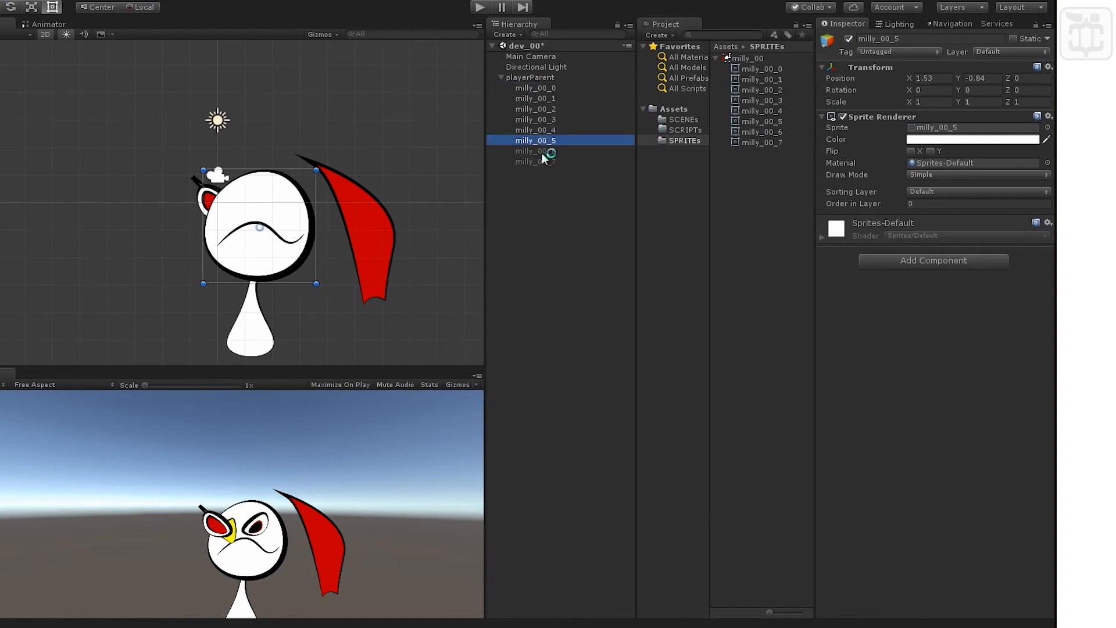
Activate milly_00_6 and milly_00_7 and place these feet below the body at about X -0.86, Y -5.95 and X 3, Y -6.46
left_click(544, 150)
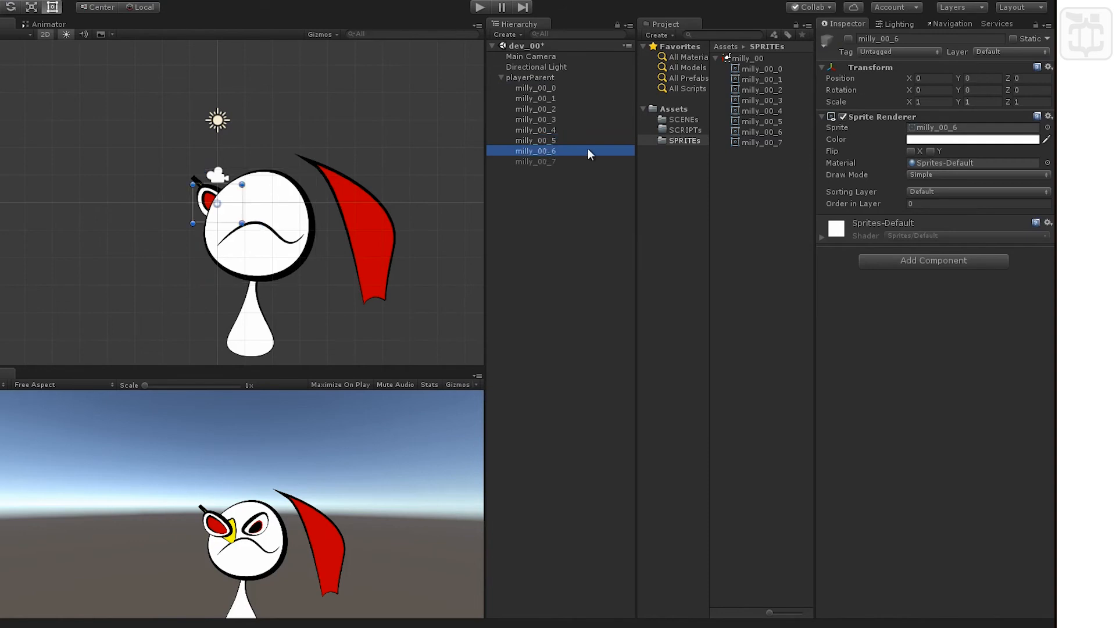
left_click(849, 39)
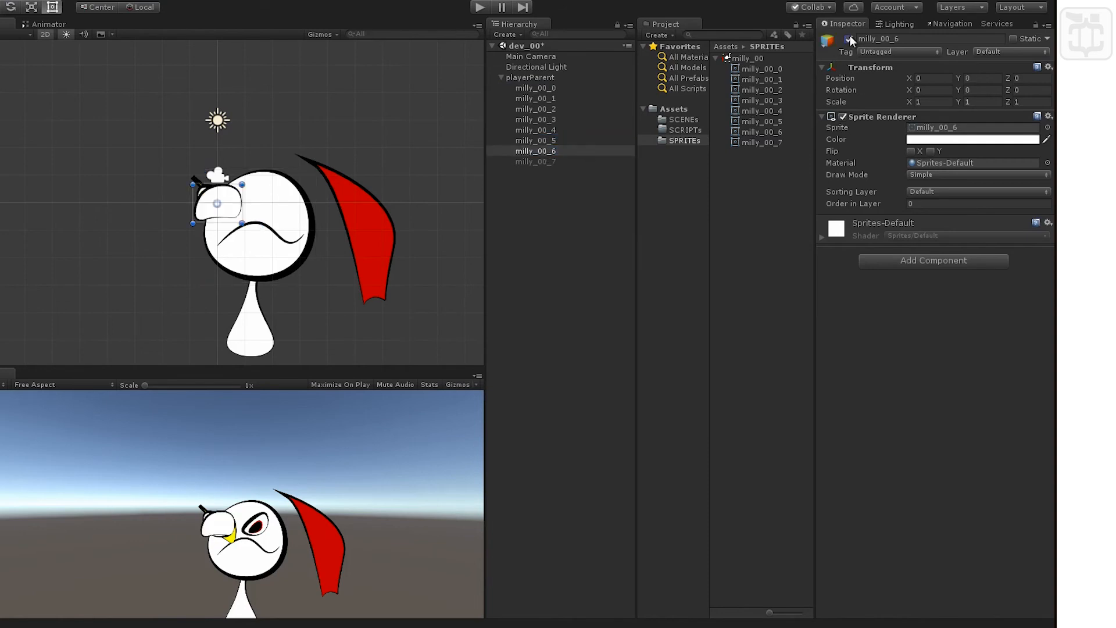
scroll(220, 201, "down", 4)
left_click_drag(220, 202, 219, 307)
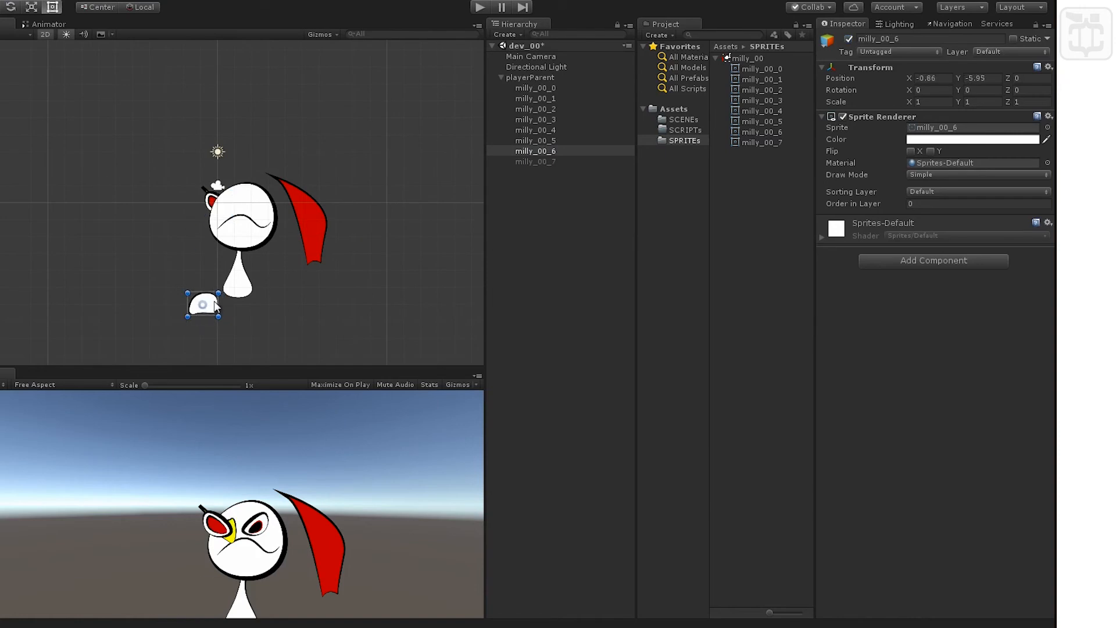
left_click(534, 162)
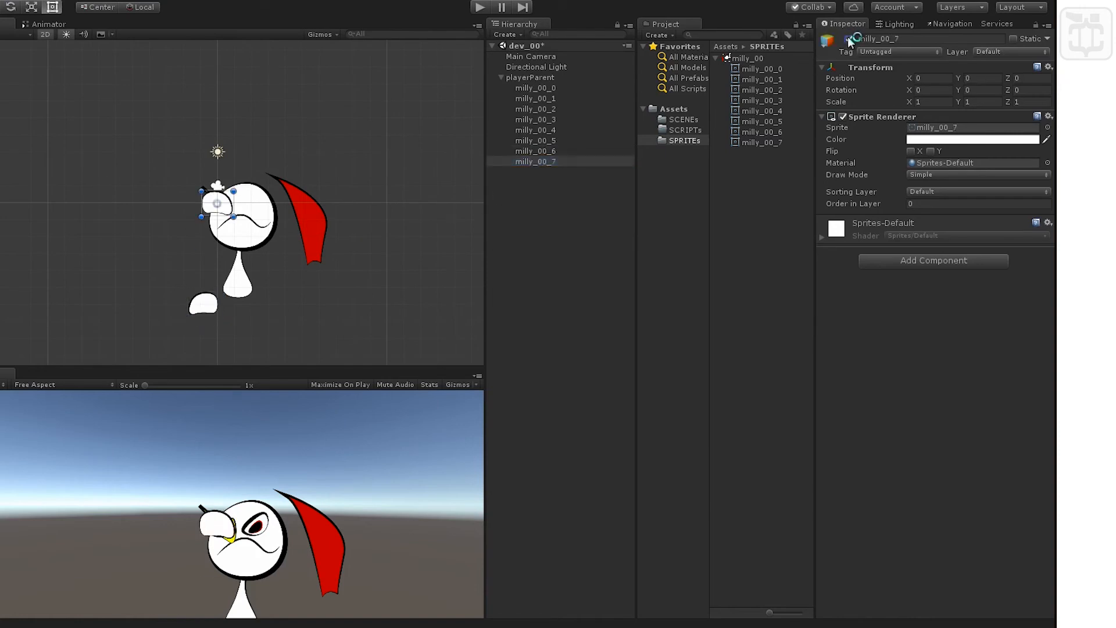
left_click_drag(229, 210, 280, 319)
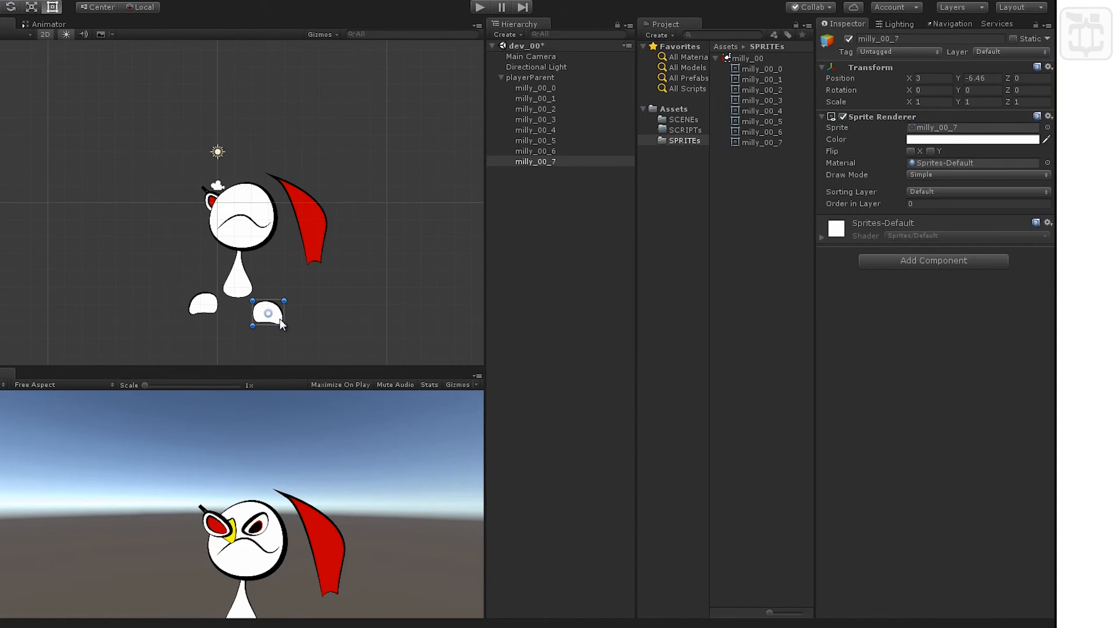
Try moving milly_00_5 to the first place among playerParent's children, and undo the reordering
left_click(555, 152)
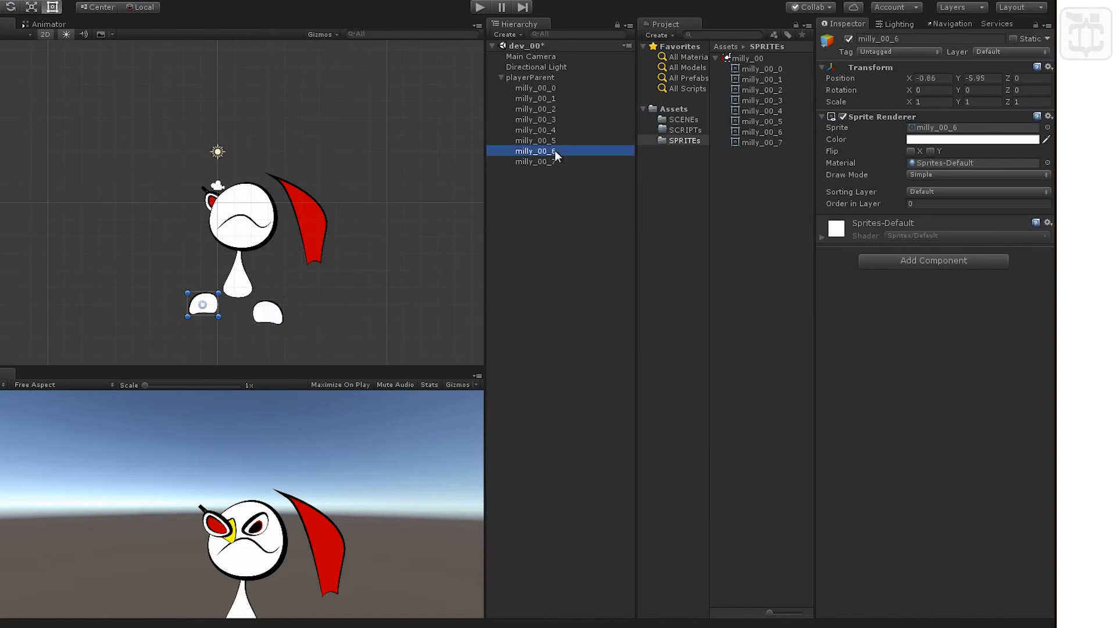
left_click(549, 144)
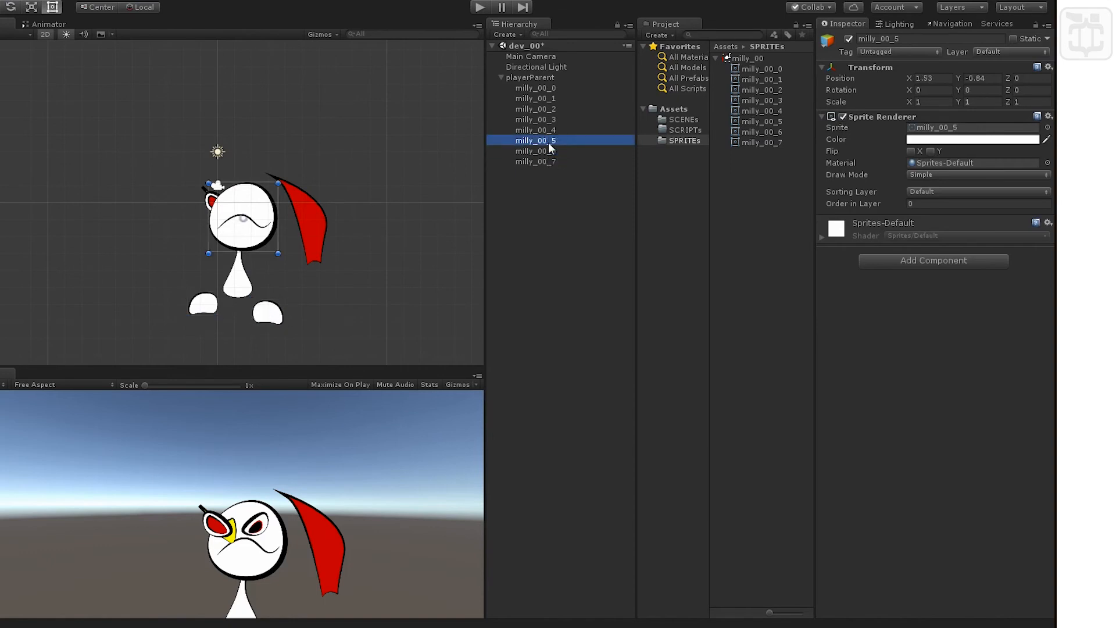
left_click_drag(548, 148, 543, 83)
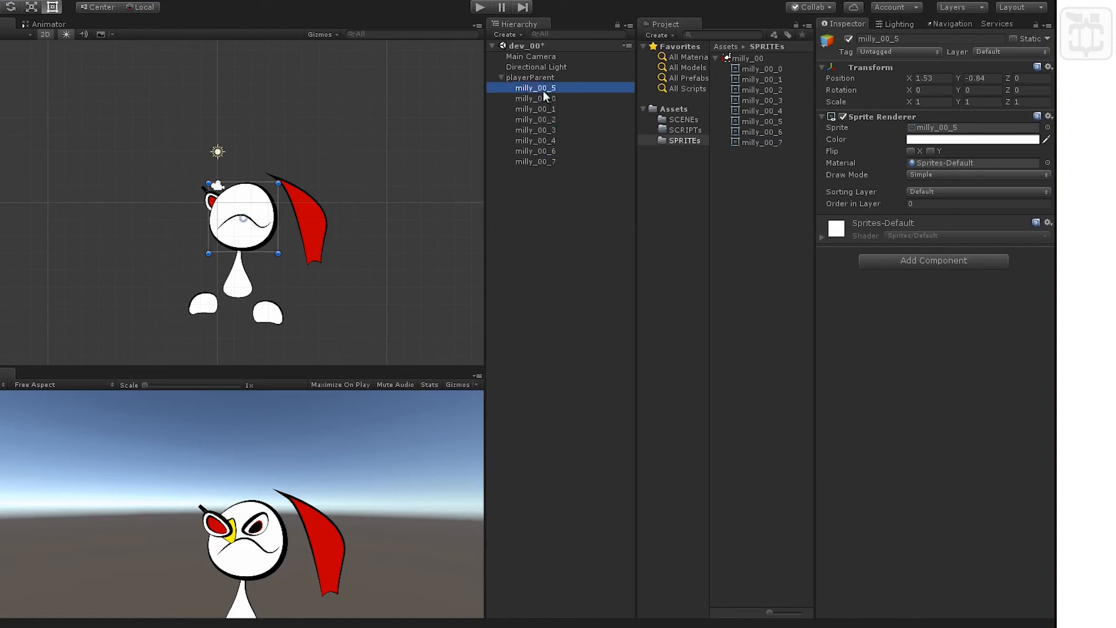
key("ctrl+z")
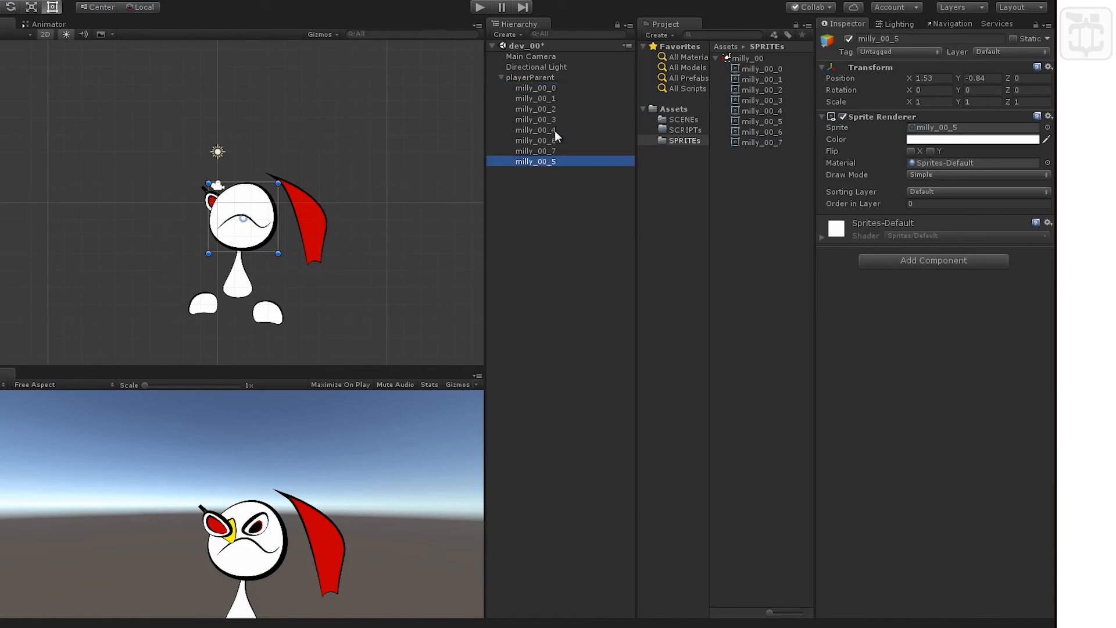
Set the Order in Layer of the red eye sprite milly_00_1 to 1
scroll(324, 190, "up", 2)
left_click(561, 108)
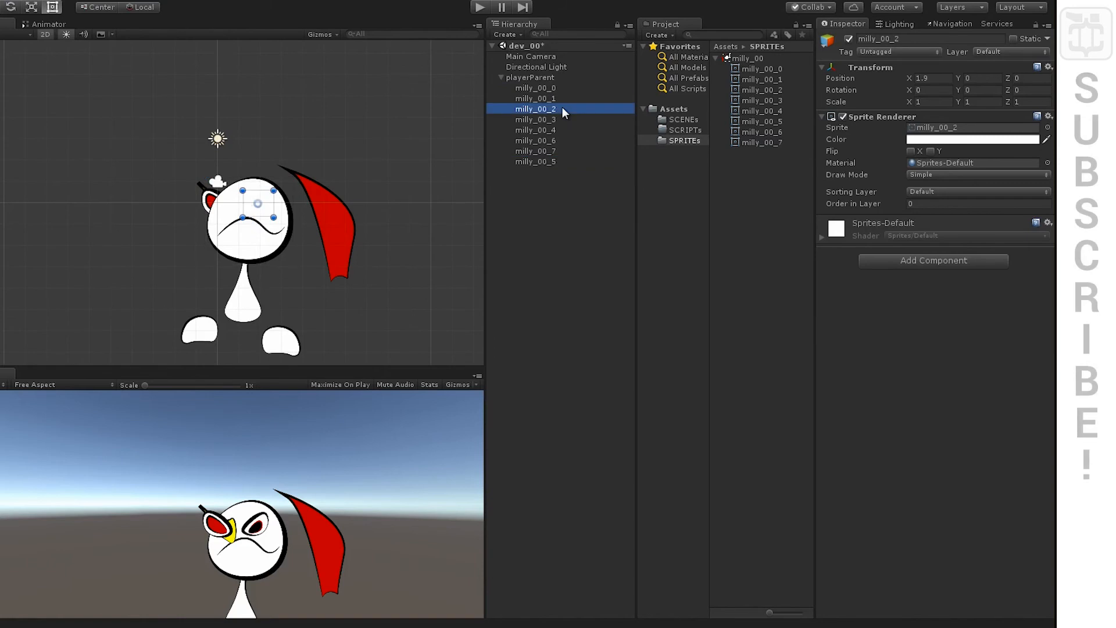
left_click(558, 99)
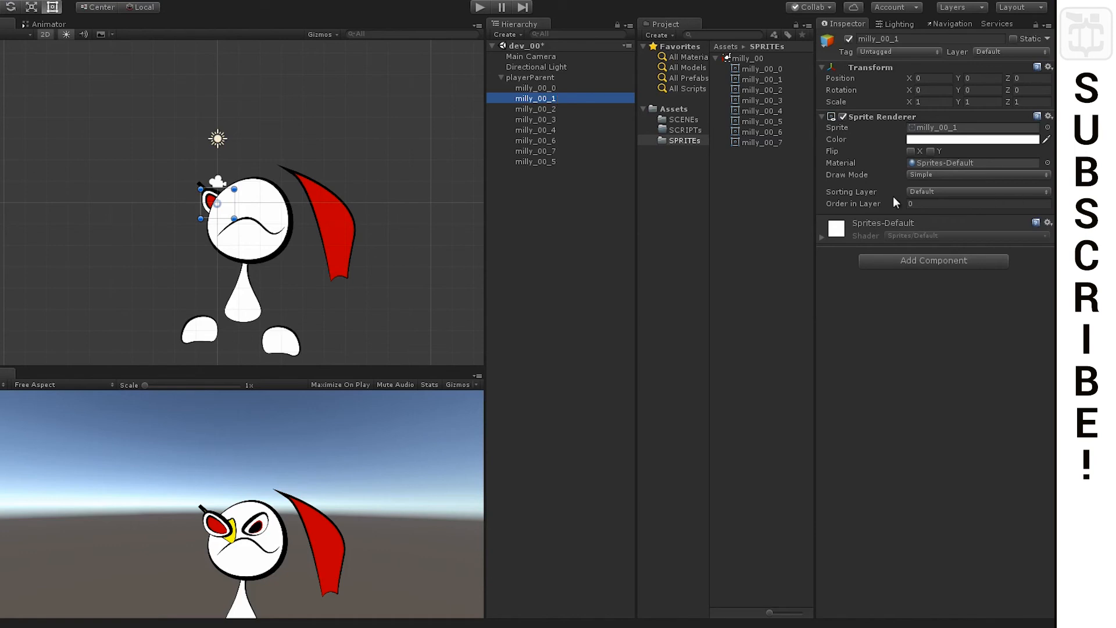
left_click_drag(901, 207, 893, 211)
left_click(923, 204)
type("-1")
key("Return")
left_click(923, 204)
type("-")
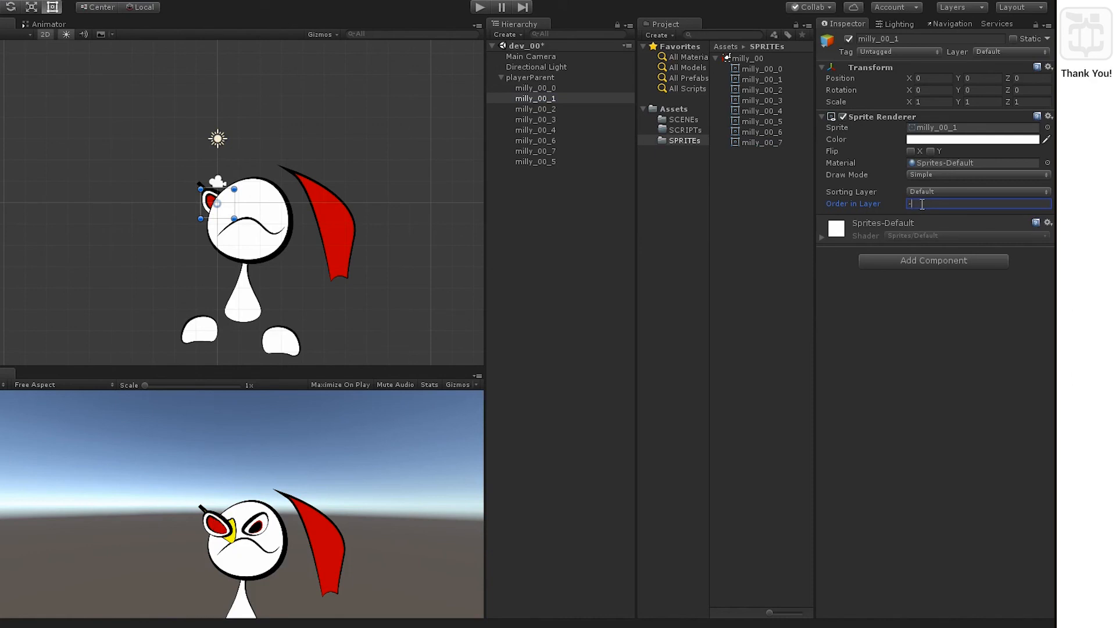
type("1")
Set the Order in Layer of the other eye sprite, milly_00_2, to 1
left_click(567, 108)
left_click(937, 205)
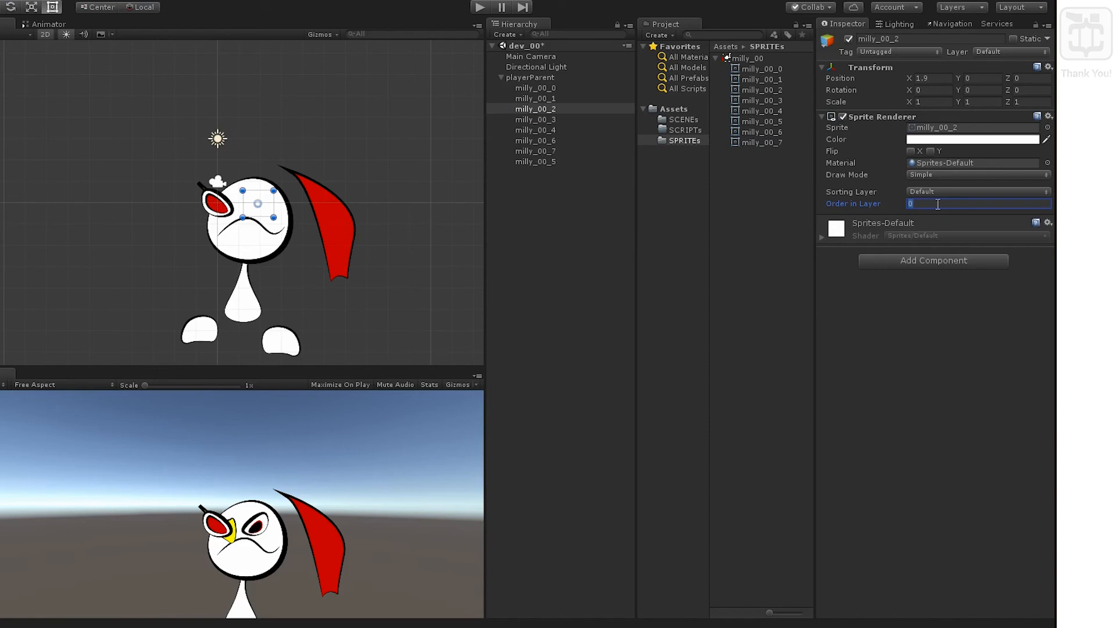
type("1")
left_click(545, 243)
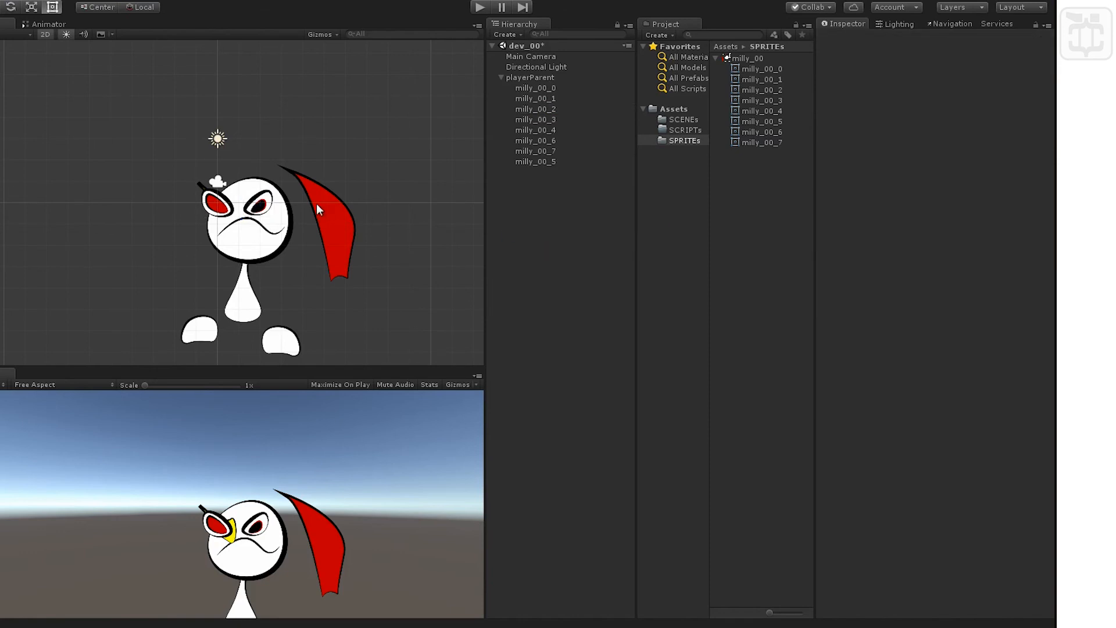
Move the red cloth milly_00_4 against the back of the head, to about X 3.97, Y -1.42
left_click(342, 246)
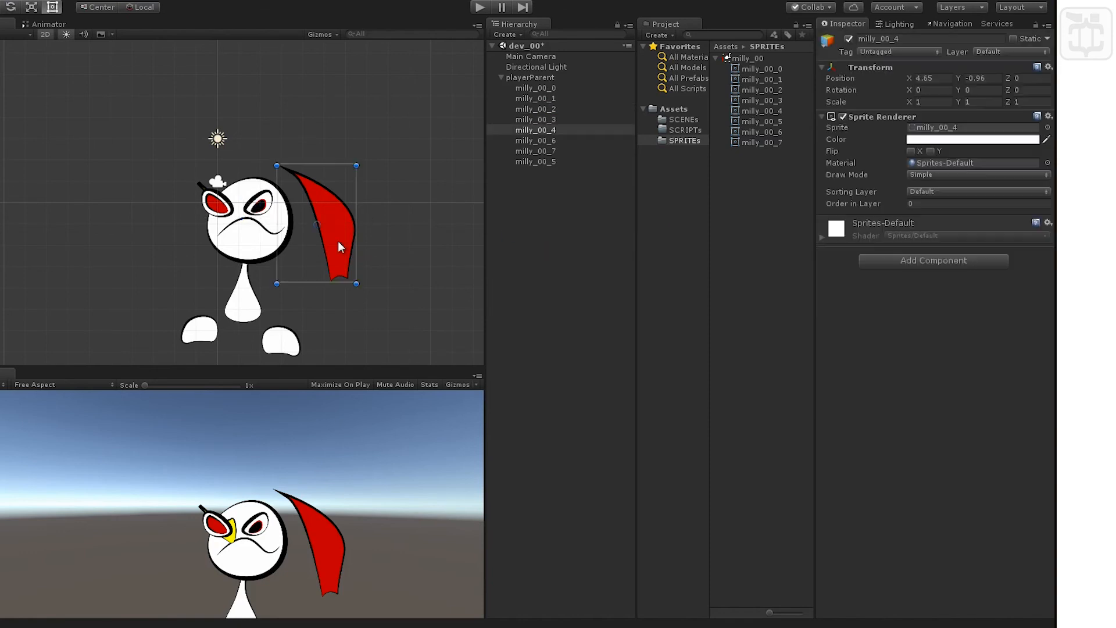
left_click_drag(339, 242, 303, 169)
mouse_move(321, 256)
left_mouse_down()
mouse_move(337, 317)
mouse_move(324, 224)
mouse_move(320, 248)
left_mouse_up()
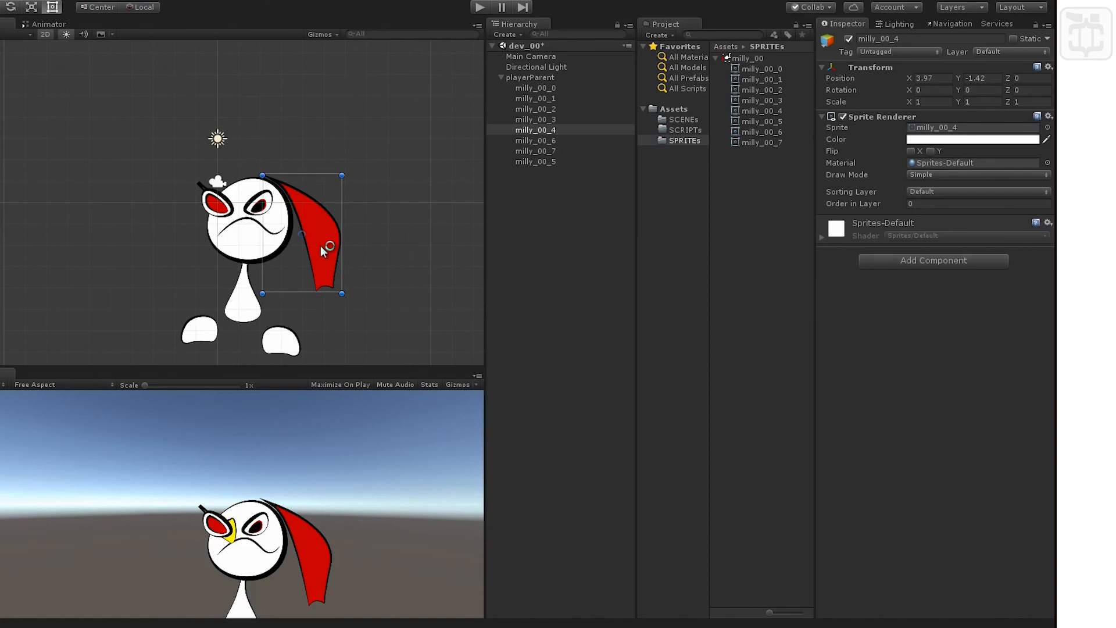
Set milly_00_0's Order in Layer to 2 and move the yellow piece onto the forehead at about X 0.59, Y 1.51
left_click(529, 139)
left_click(534, 89)
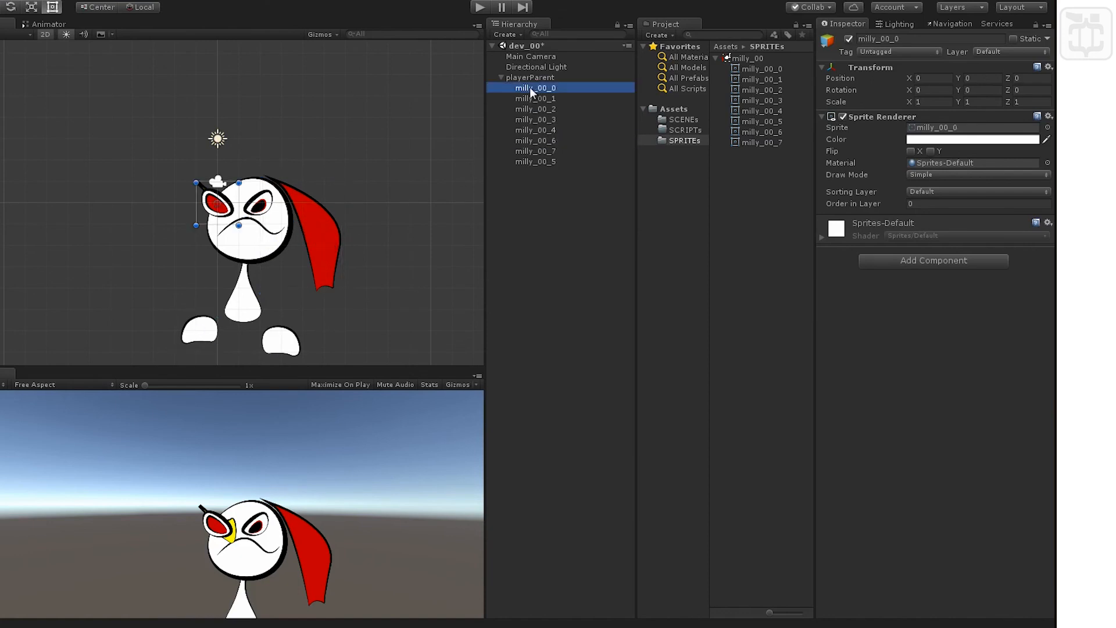
left_click(860, 34)
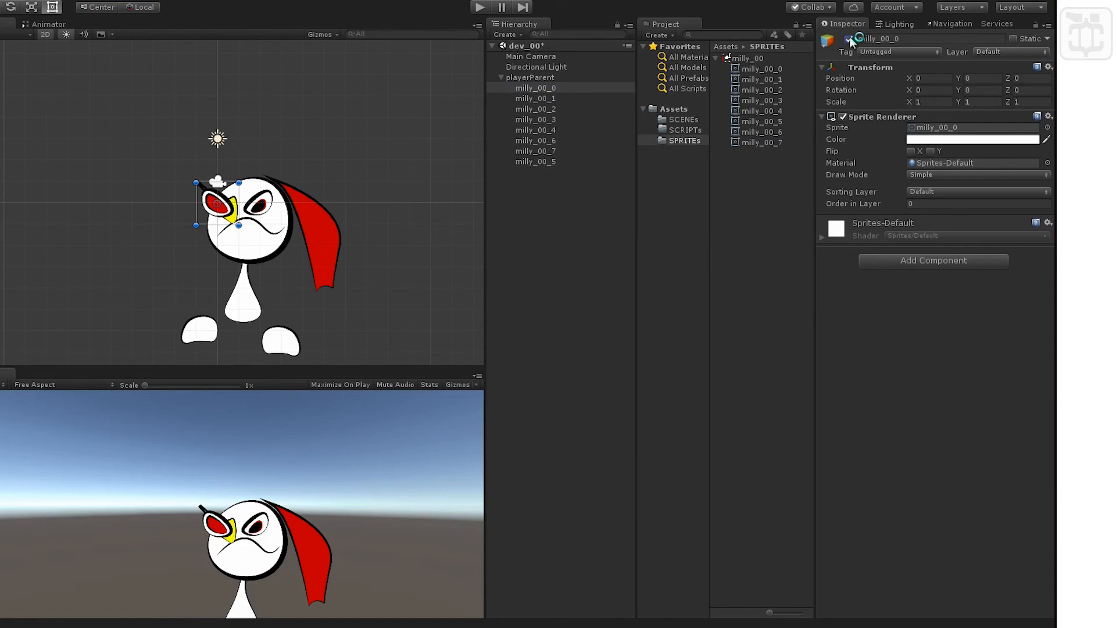
left_click(932, 202)
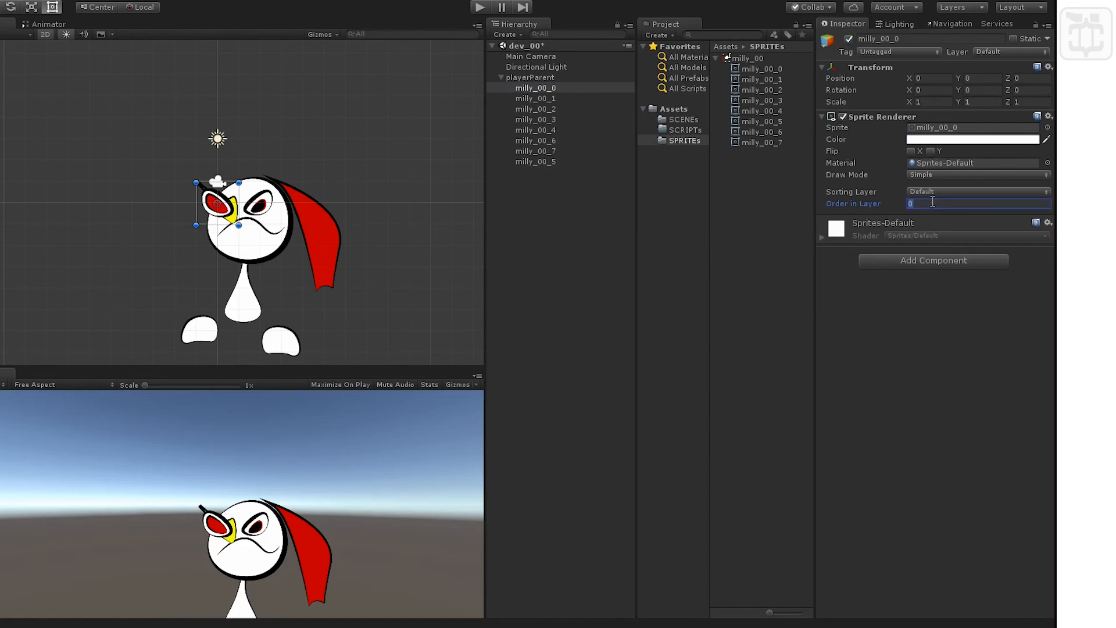
type("2")
key("Return")
left_click_drag(233, 208, 247, 170)
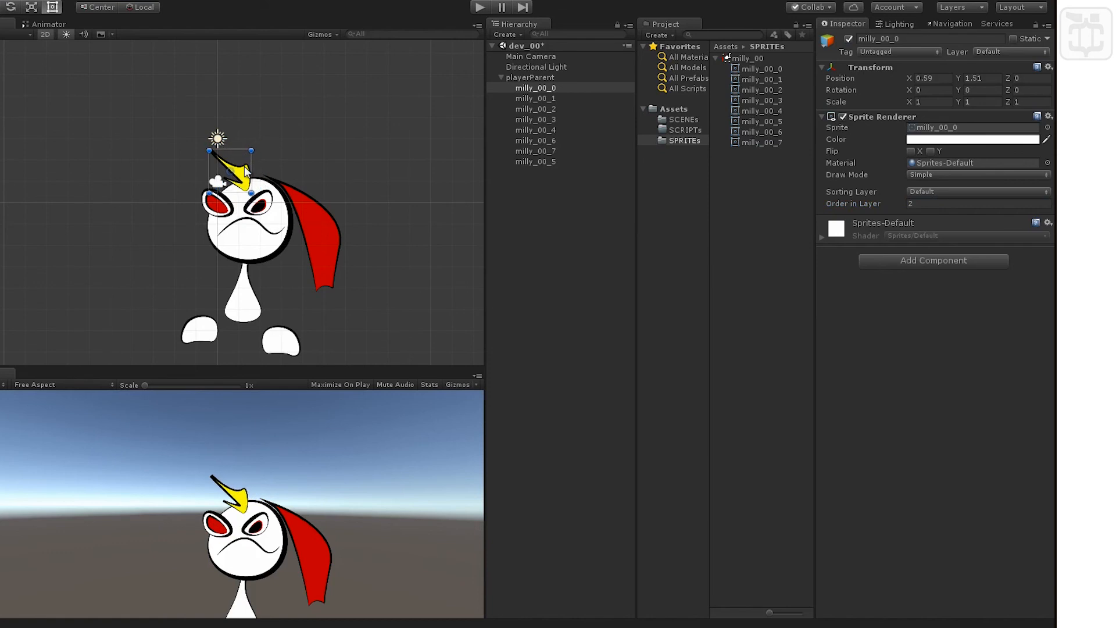
Move the feet closer to the body, milly_00_7 to about X 2.69, Y -6.18 and milly_00_6 to about X -0.74, Y -5.61
mouse_move(281, 343)
left_mouse_down()
mouse_move(278, 275)
mouse_move(276, 336)
left_mouse_up()
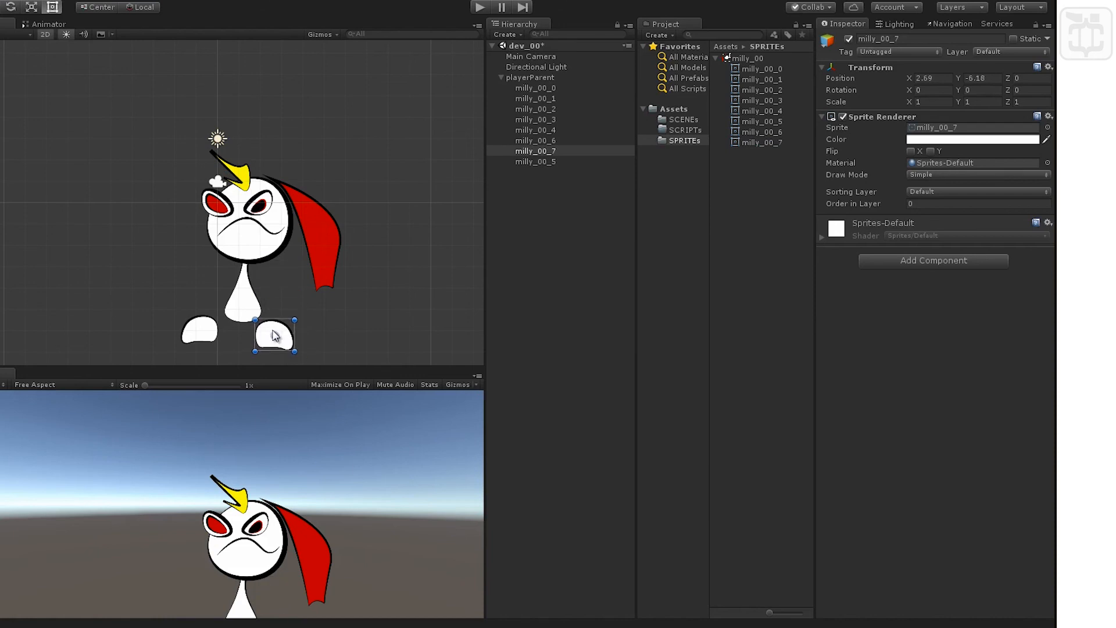
left_click(206, 331)
left_click(209, 329)
left_click_drag(209, 329, 211, 324)
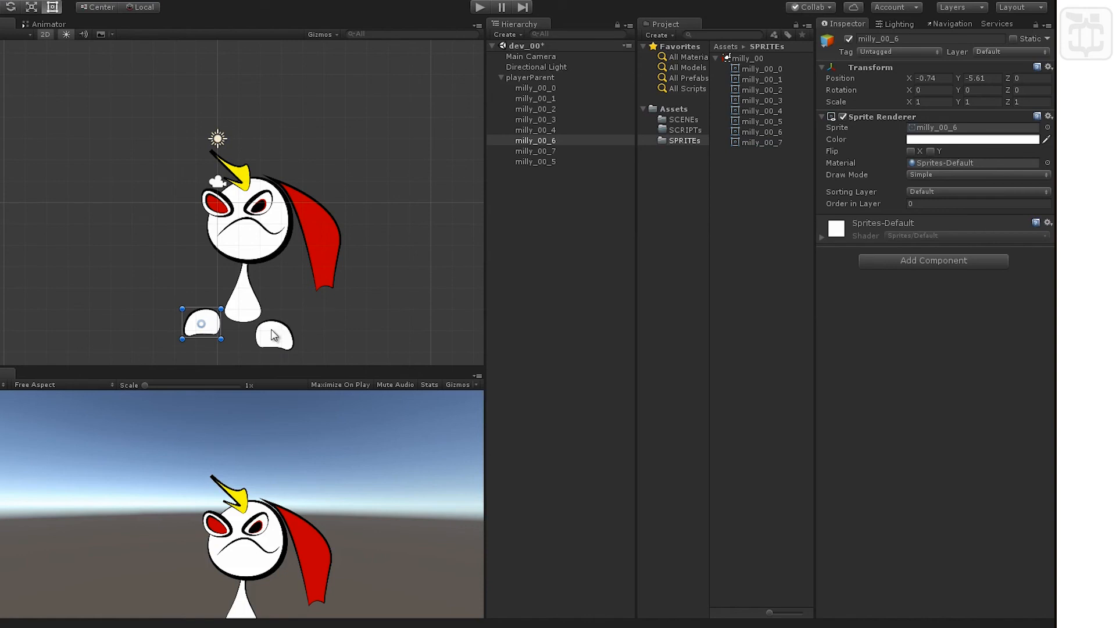
scroll(273, 256, "up", 2)
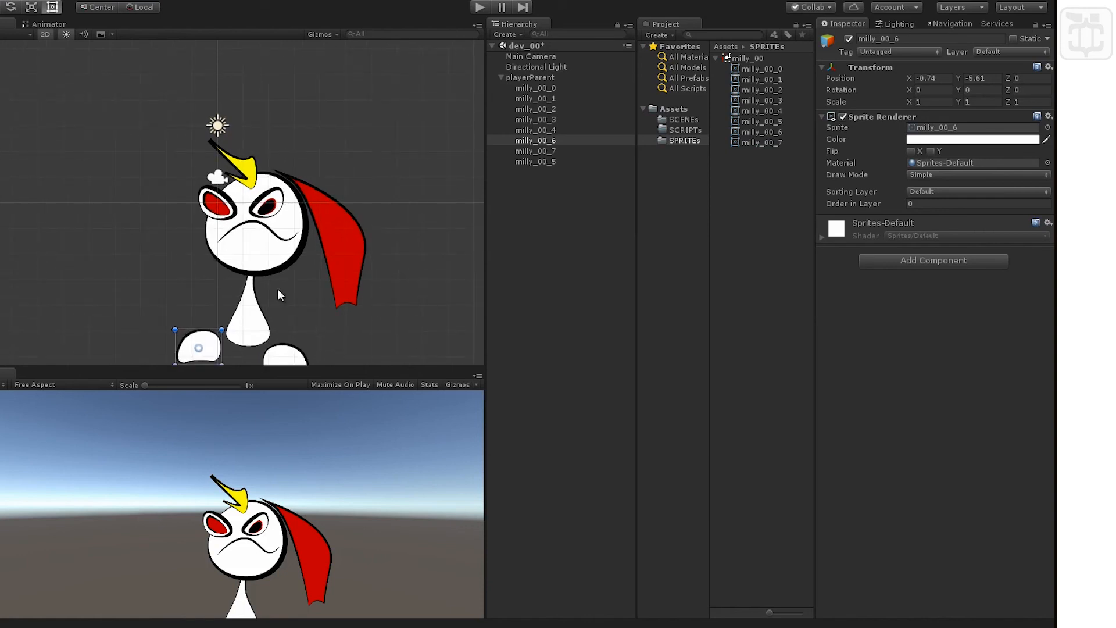
Raise the foot milly_00_6 toward the base of the body and shift it slightly outward to about X -0.87
left_click(0, 7)
left_click_drag(386, 275, 309, 177)
scroll(182, 232, "up", 3)
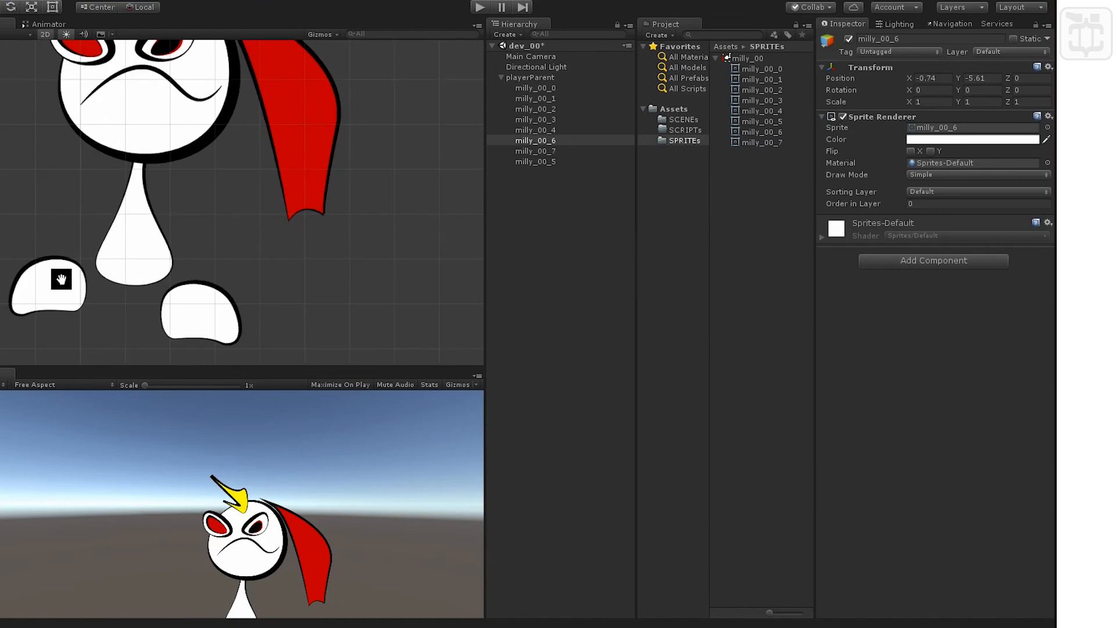
key("w")
left_click_drag(53, 280, 43, 228)
Move the other foot, milly_00_7, up and away from the body to about X 3.13, Y -5.25, with its Order in Layer set to 1
left_click(172, 317)
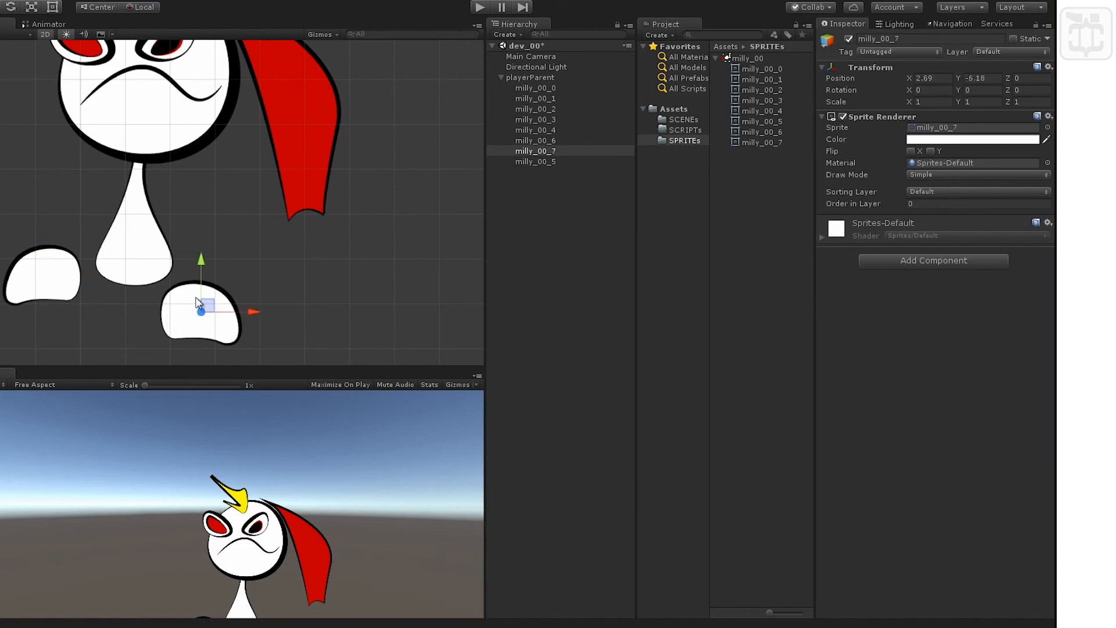
left_click_drag(204, 257, 205, 217)
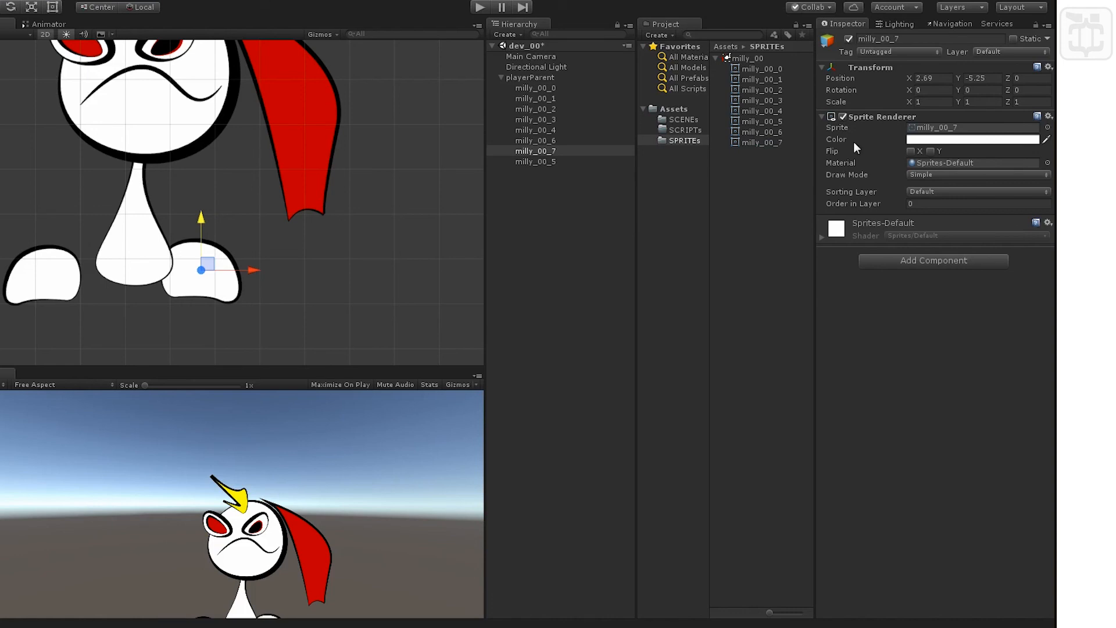
left_click(942, 199)
type("1")
key("Return")
left_click_drag(251, 270, 270, 270)
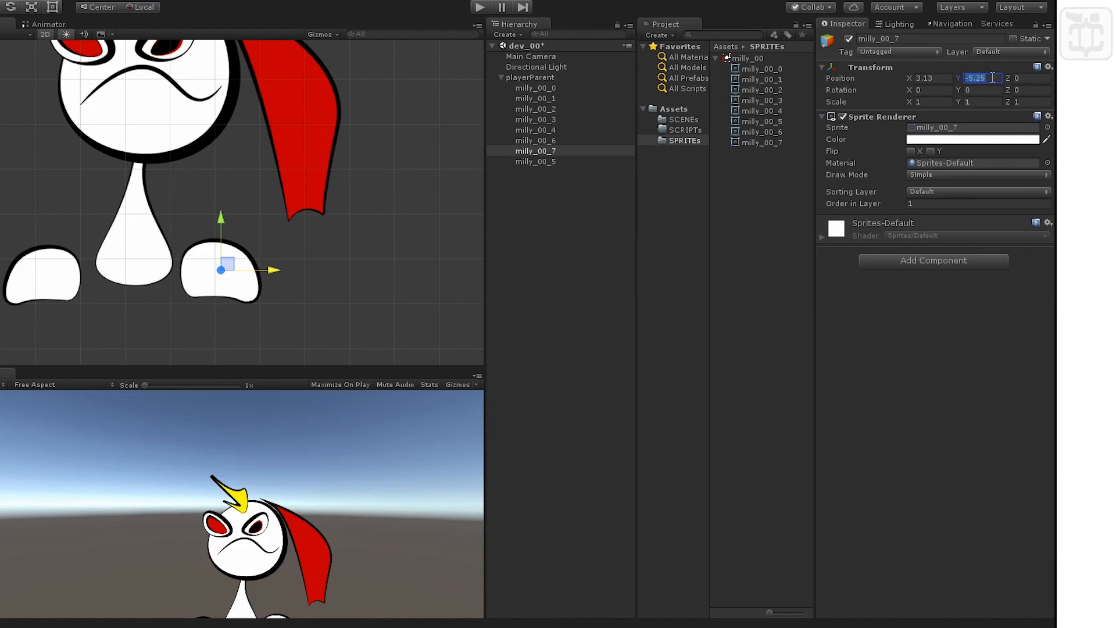
Set the Y position of the foot milly_00_6 to -5.25 to align it with the other foot
left_click(532, 160)
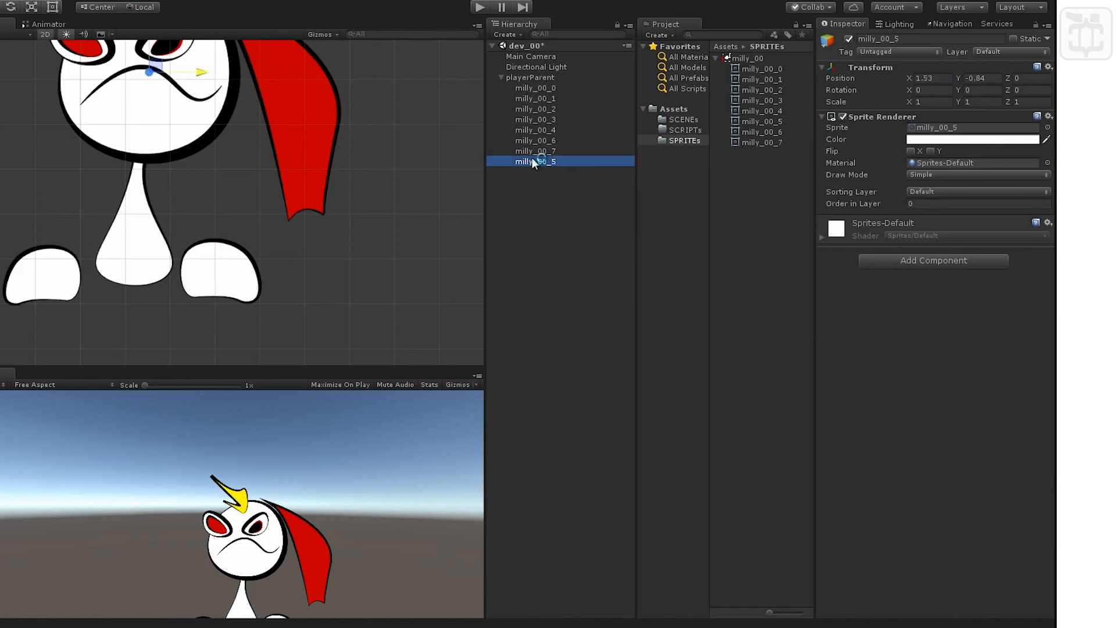
left_click(29, 291)
type("-5.25")
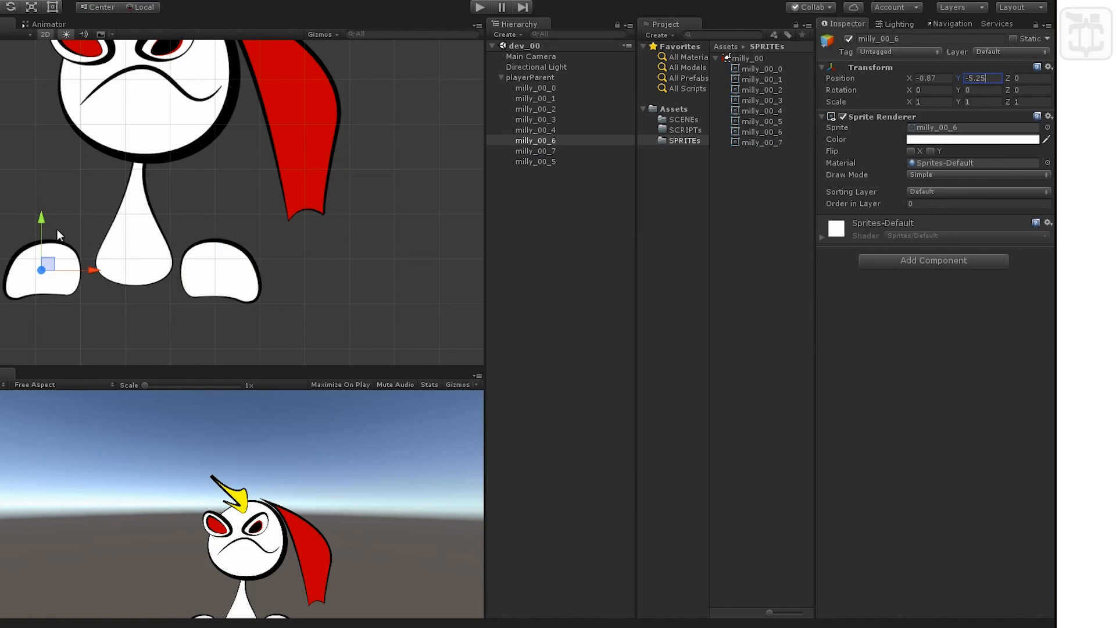
left_click(234, 191)
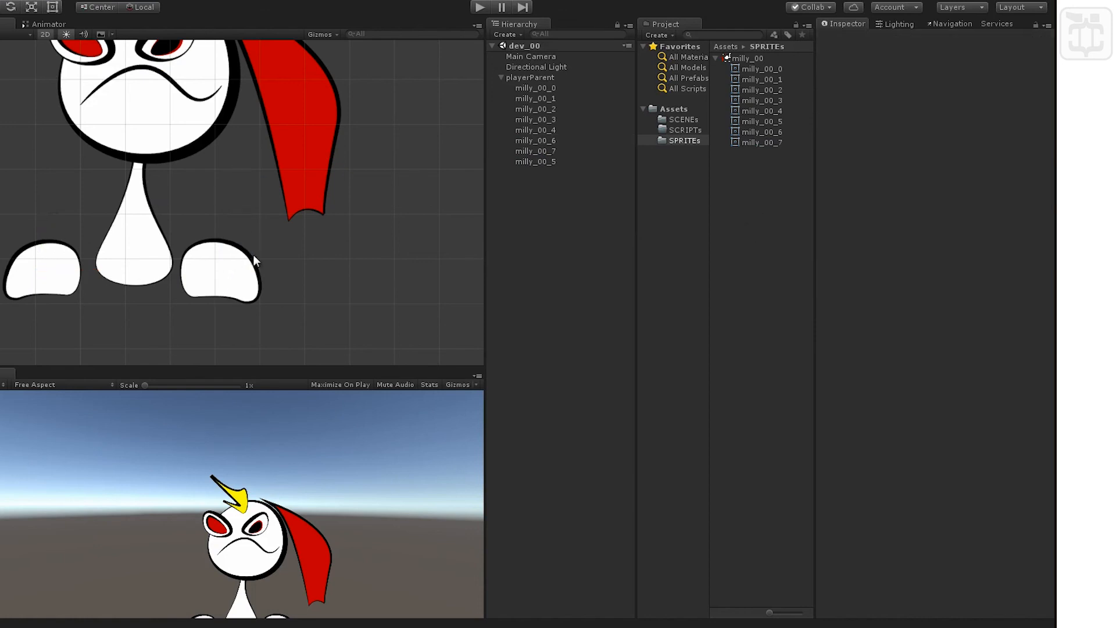
key("z")
middle_click_drag(213, 156, 298, 279)
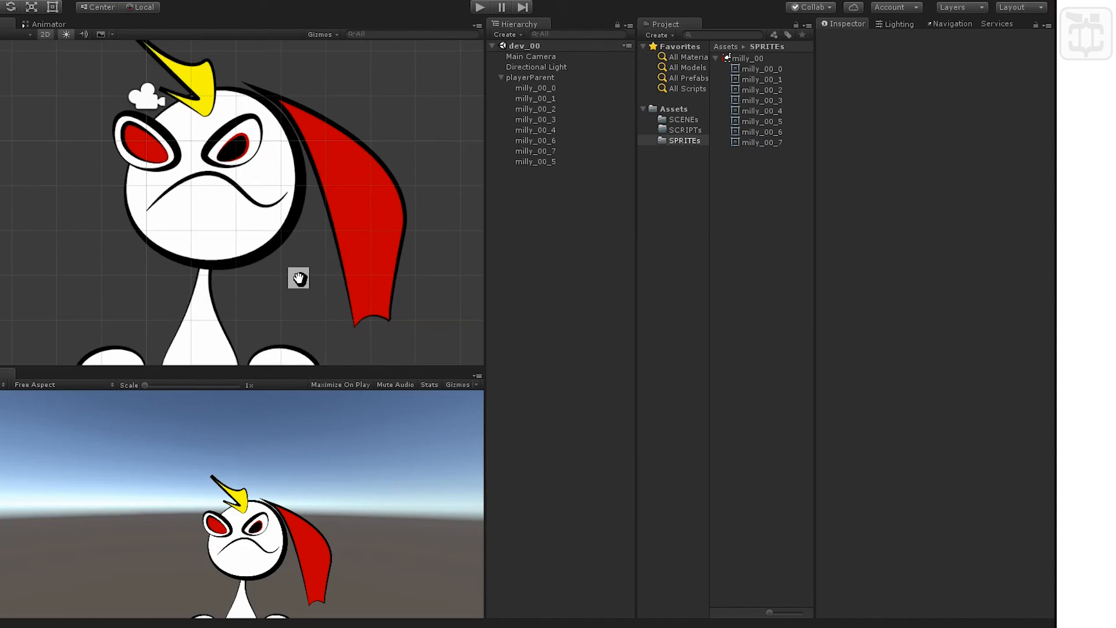
key("z")
key("r")
key("z")
key("z")
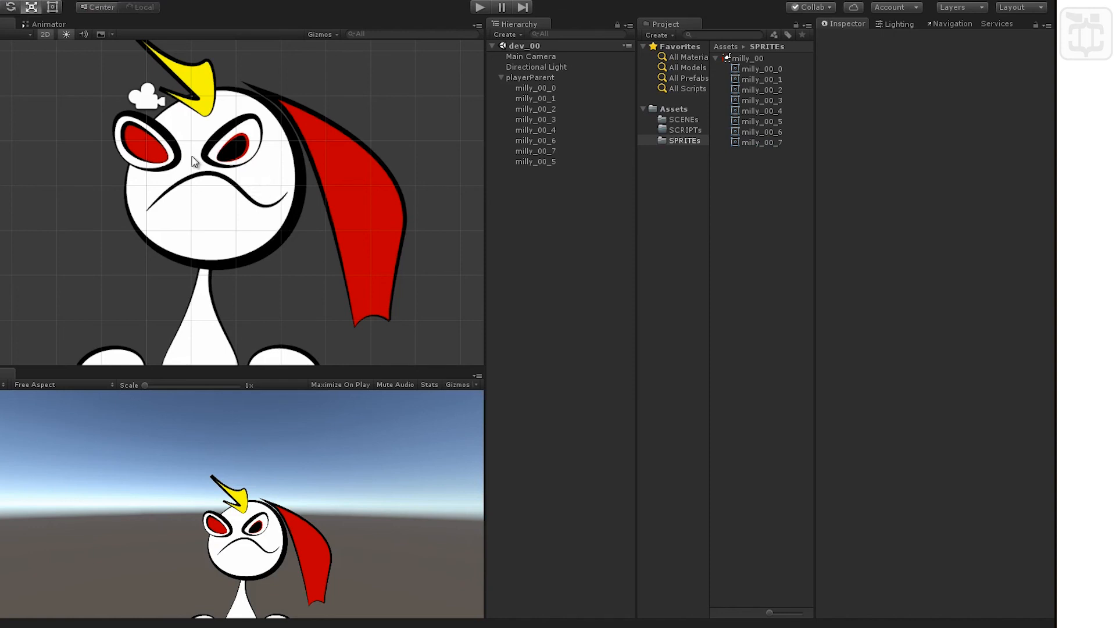
Shift the red cloth milly_00_4 slightly down and inward so it sits closer behind the head
scroll(220, 199, "down", 6)
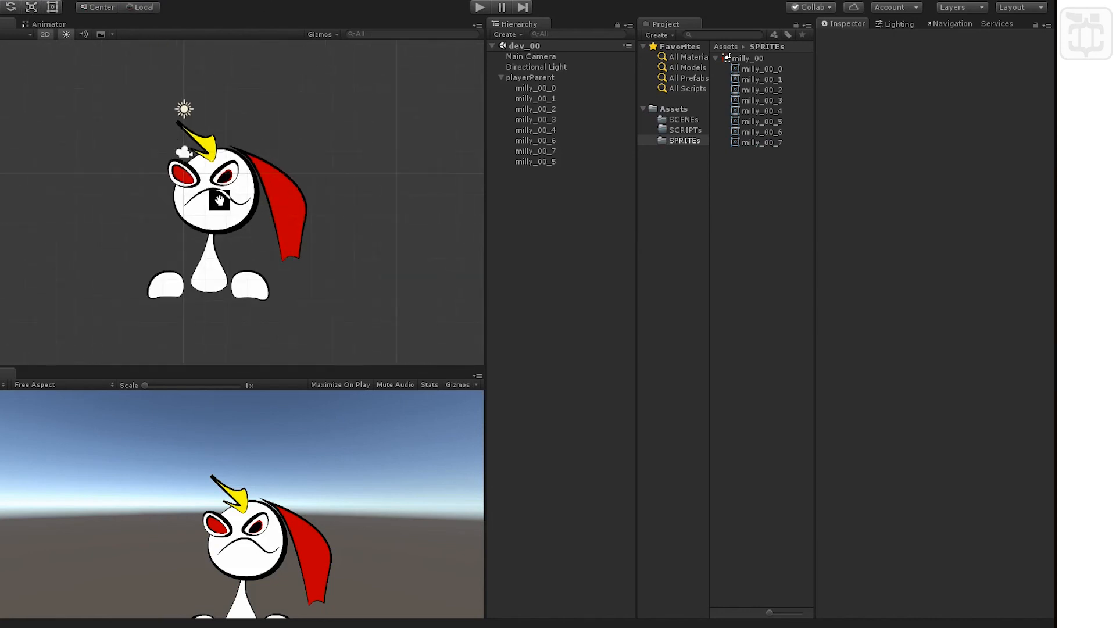
scroll(220, 199, "up", 2)
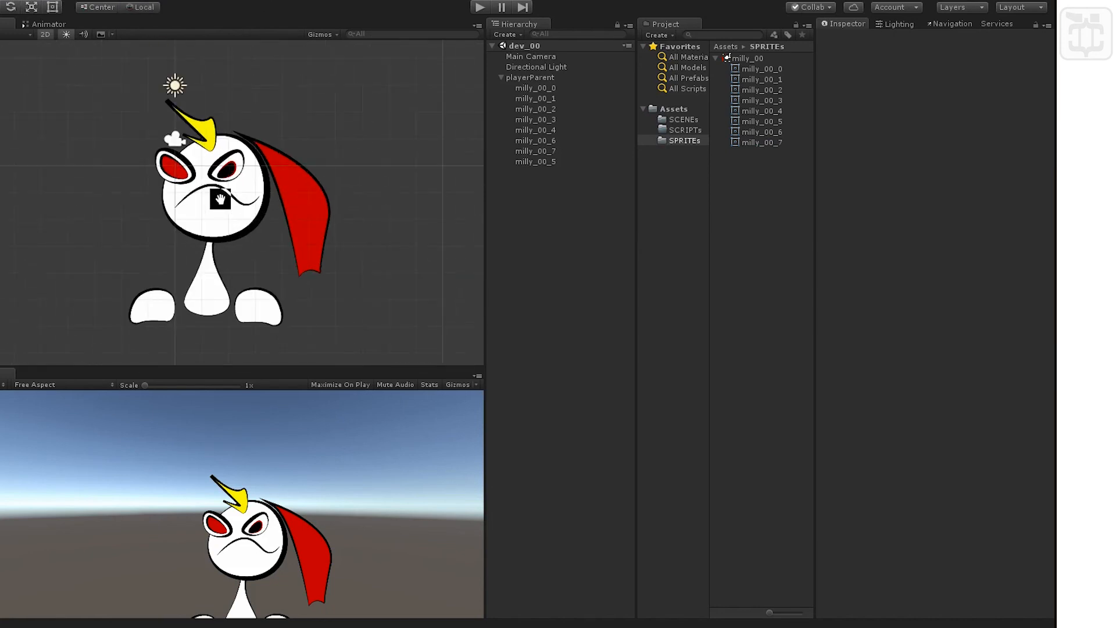
left_click(309, 200)
left_click_drag(306, 233, 312, 211)
left_click(316, 226)
left_click(305, 219)
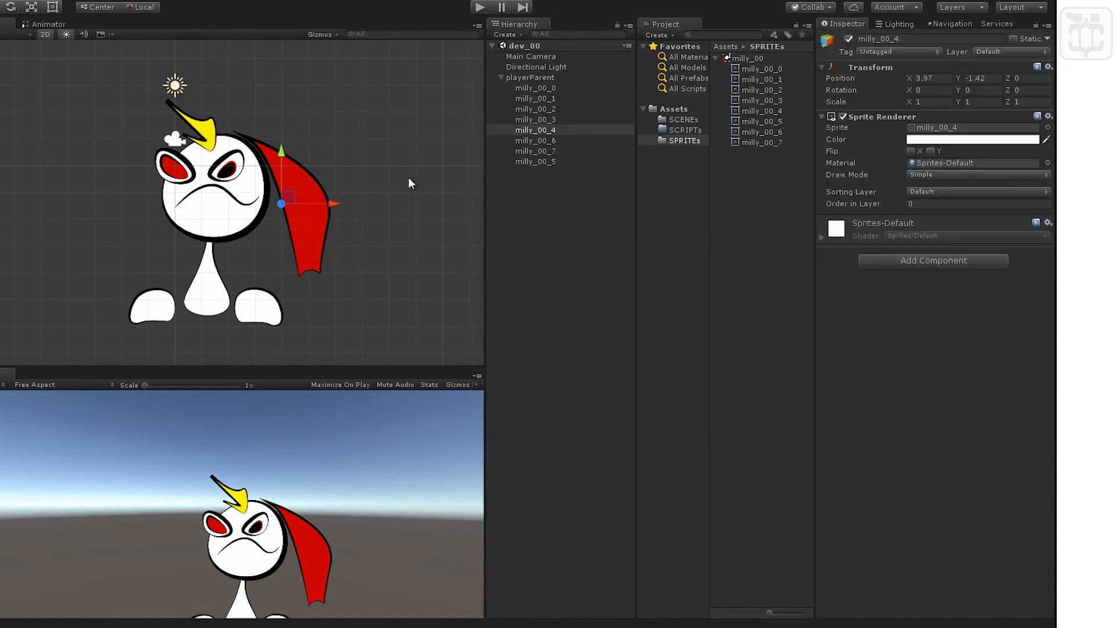
left_click(539, 129)
mouse_move(297, 196)
left_mouse_down()
mouse_move(288, 176)
mouse_move(289, 201)
left_mouse_up()
left_click(276, 227)
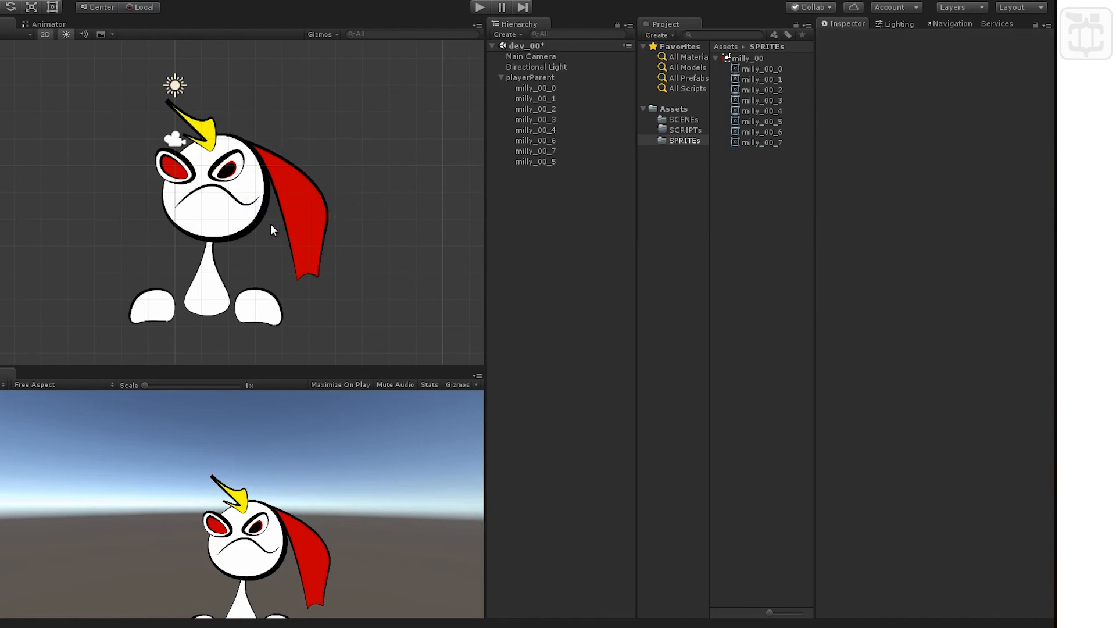
Lower the yellow piece milly_00_0 onto the forehead and shift it toward the face, to about X 0.37, Y 1.24
mouse_move(281, 219)
middle_mouse_down()
mouse_move(314, 209)
mouse_move(302, 217)
middle_mouse_up()
scroll(302, 216, "up", 1)
left_click(246, 111)
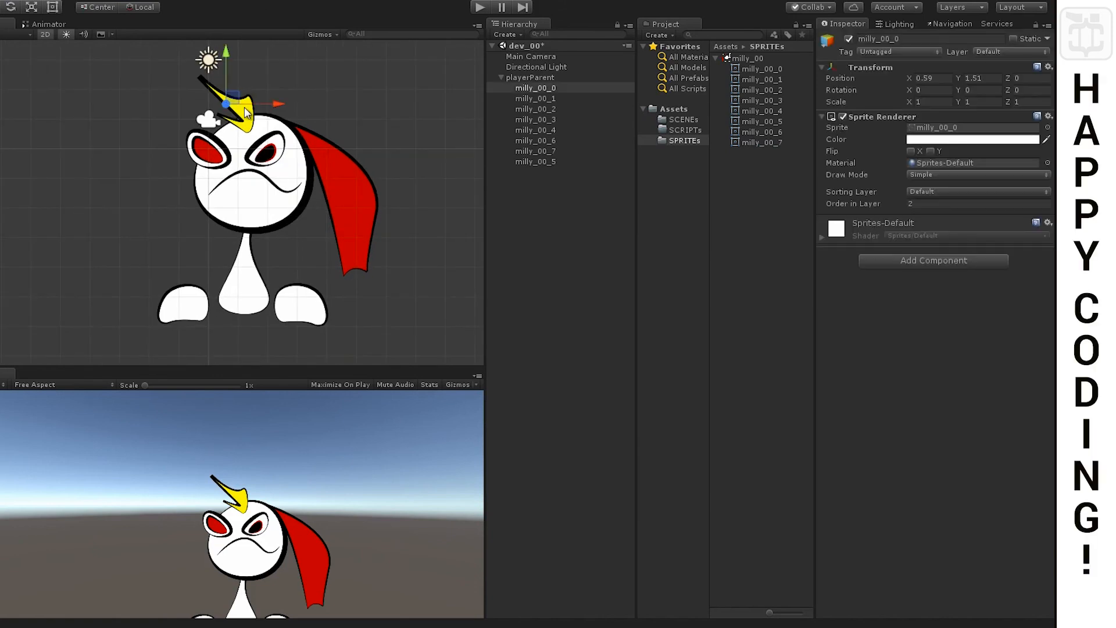
left_click_drag(229, 54, 219, 66)
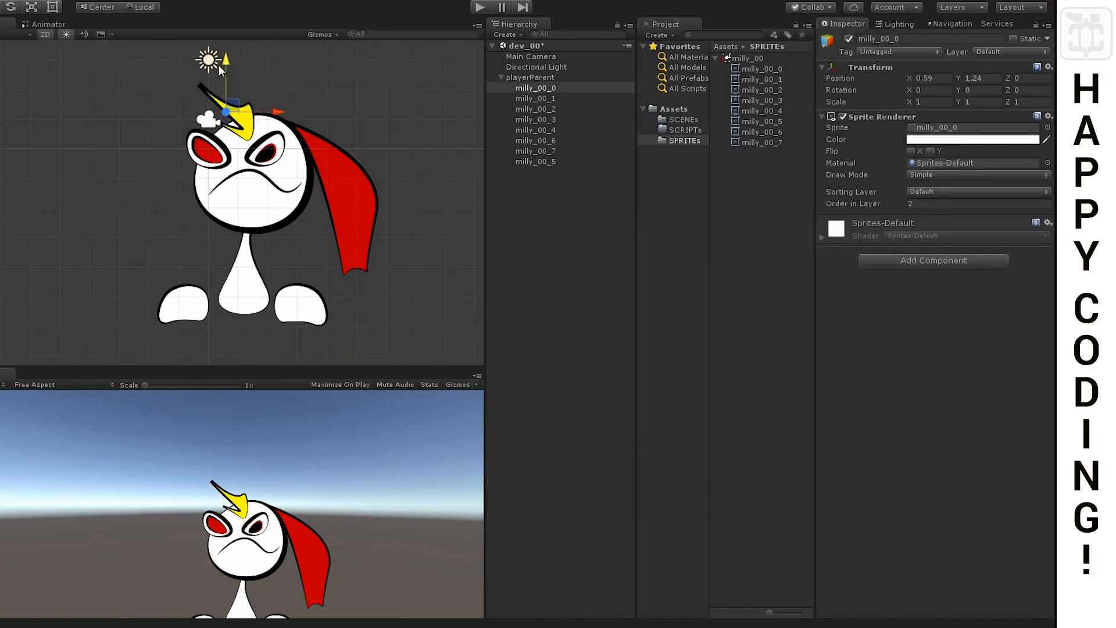
left_click_drag(281, 113, 274, 114)
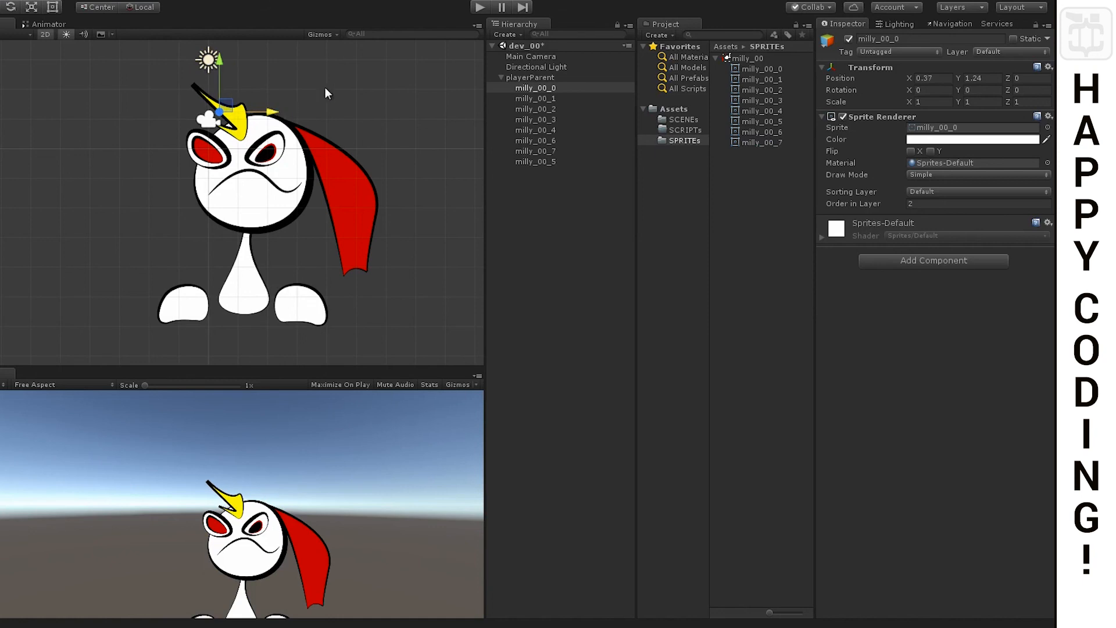